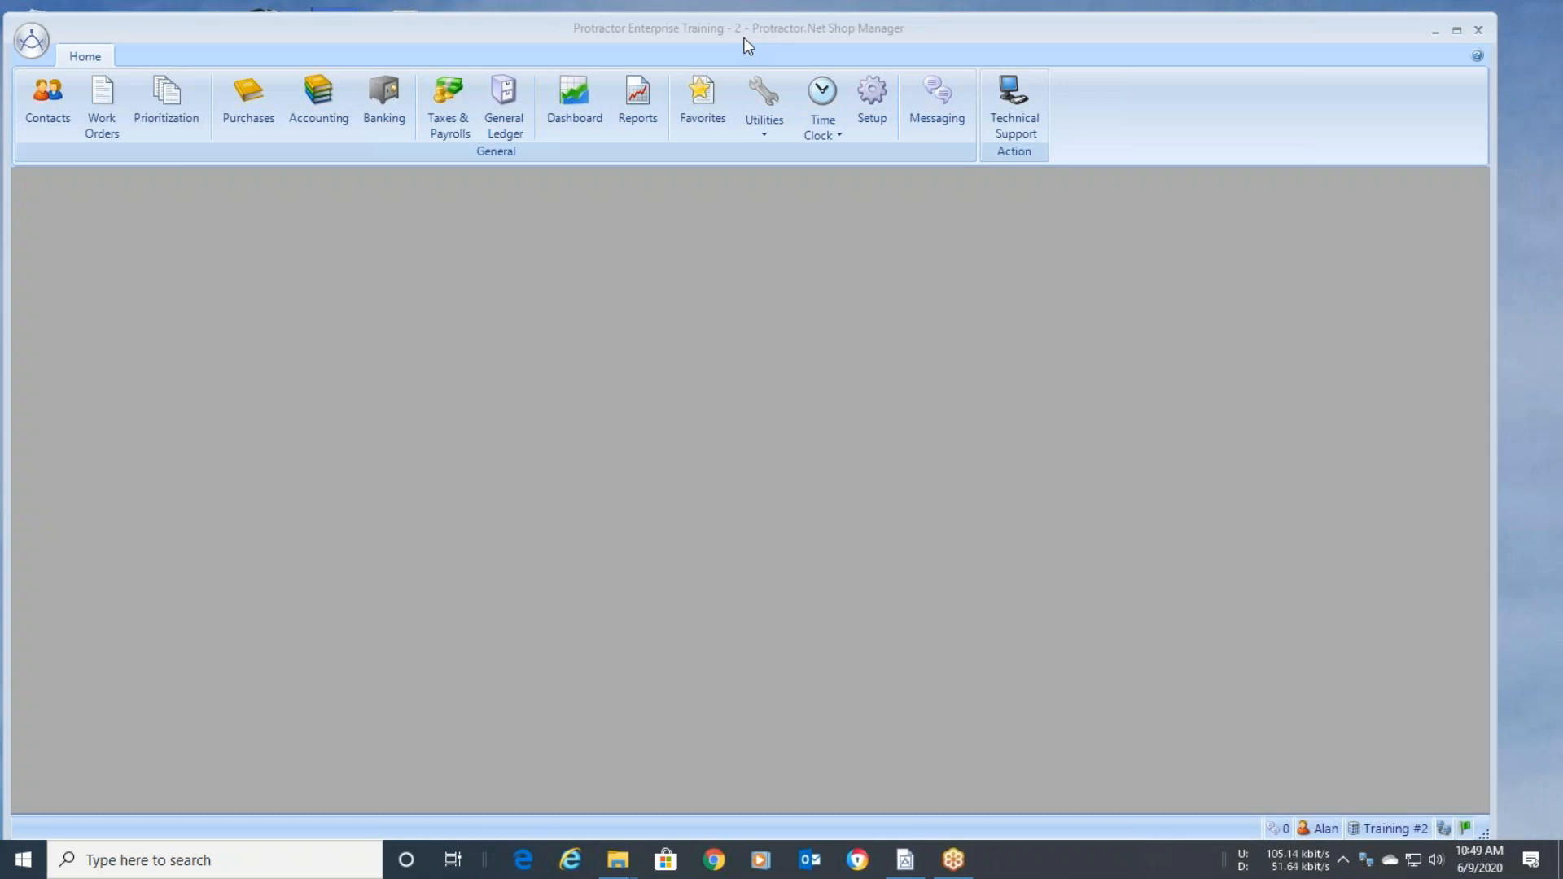
# Open the inventory material search and list the shop's own stock in the ENT Tires & Wheels category.
pyautogui.click(765, 142)
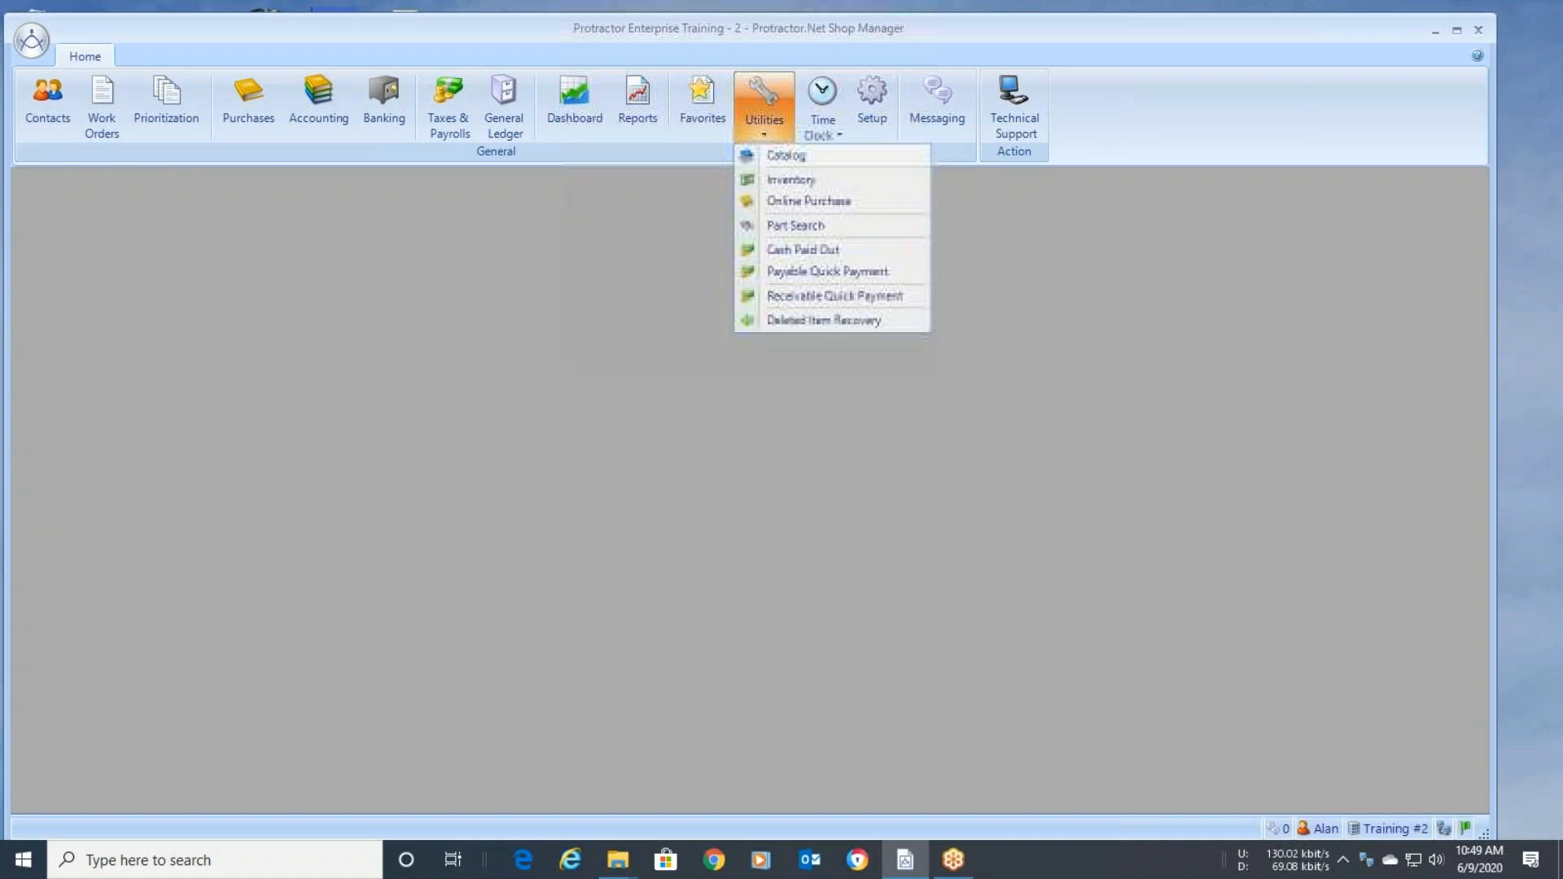
pyautogui.click(788, 183)
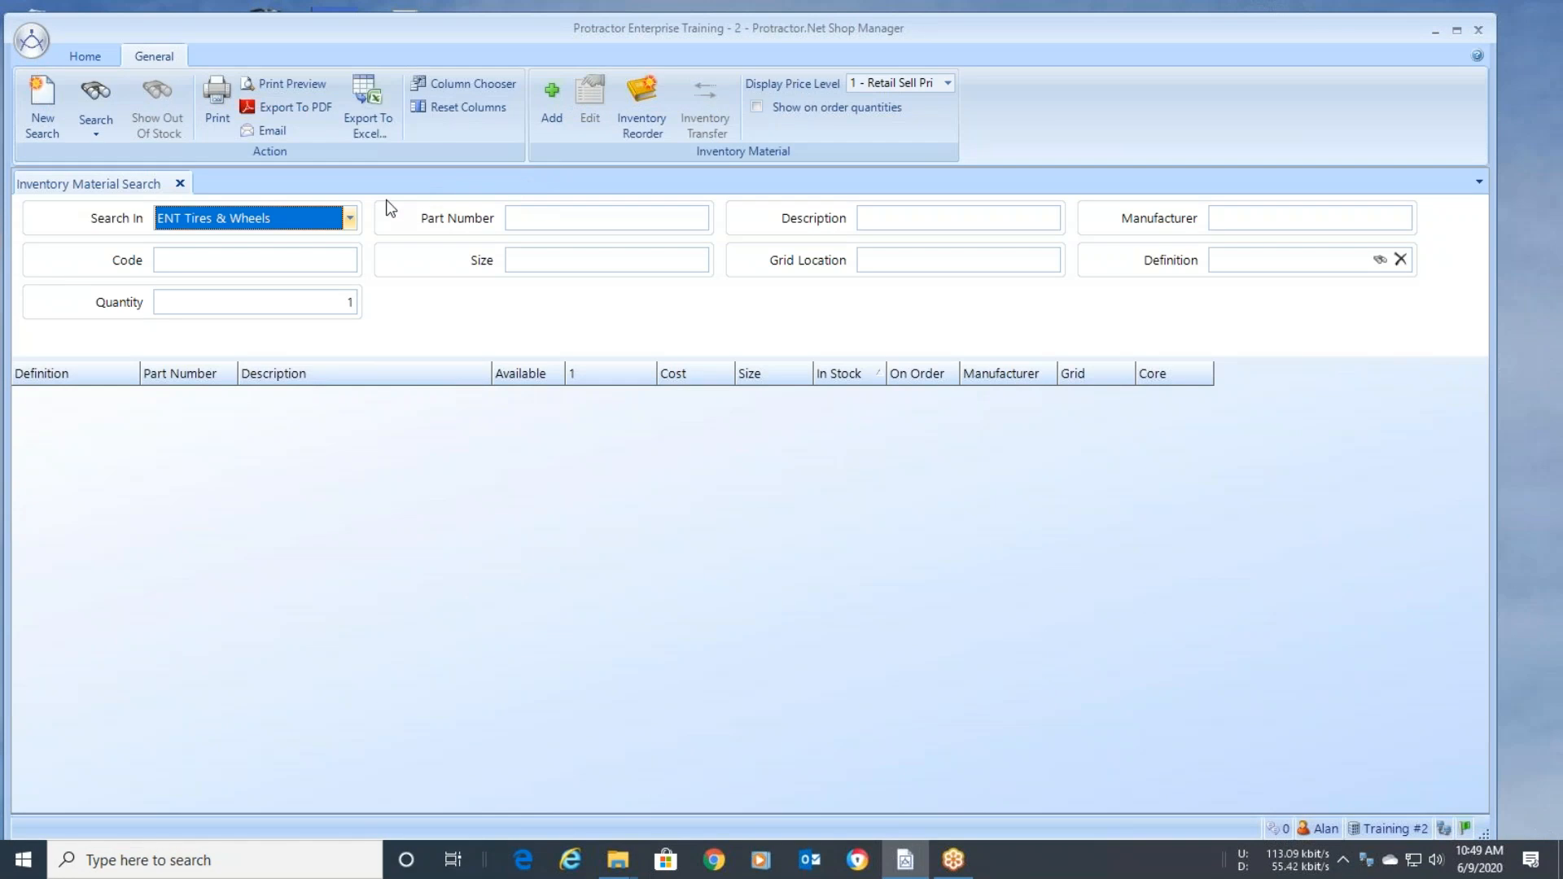
pyautogui.click(348, 220)
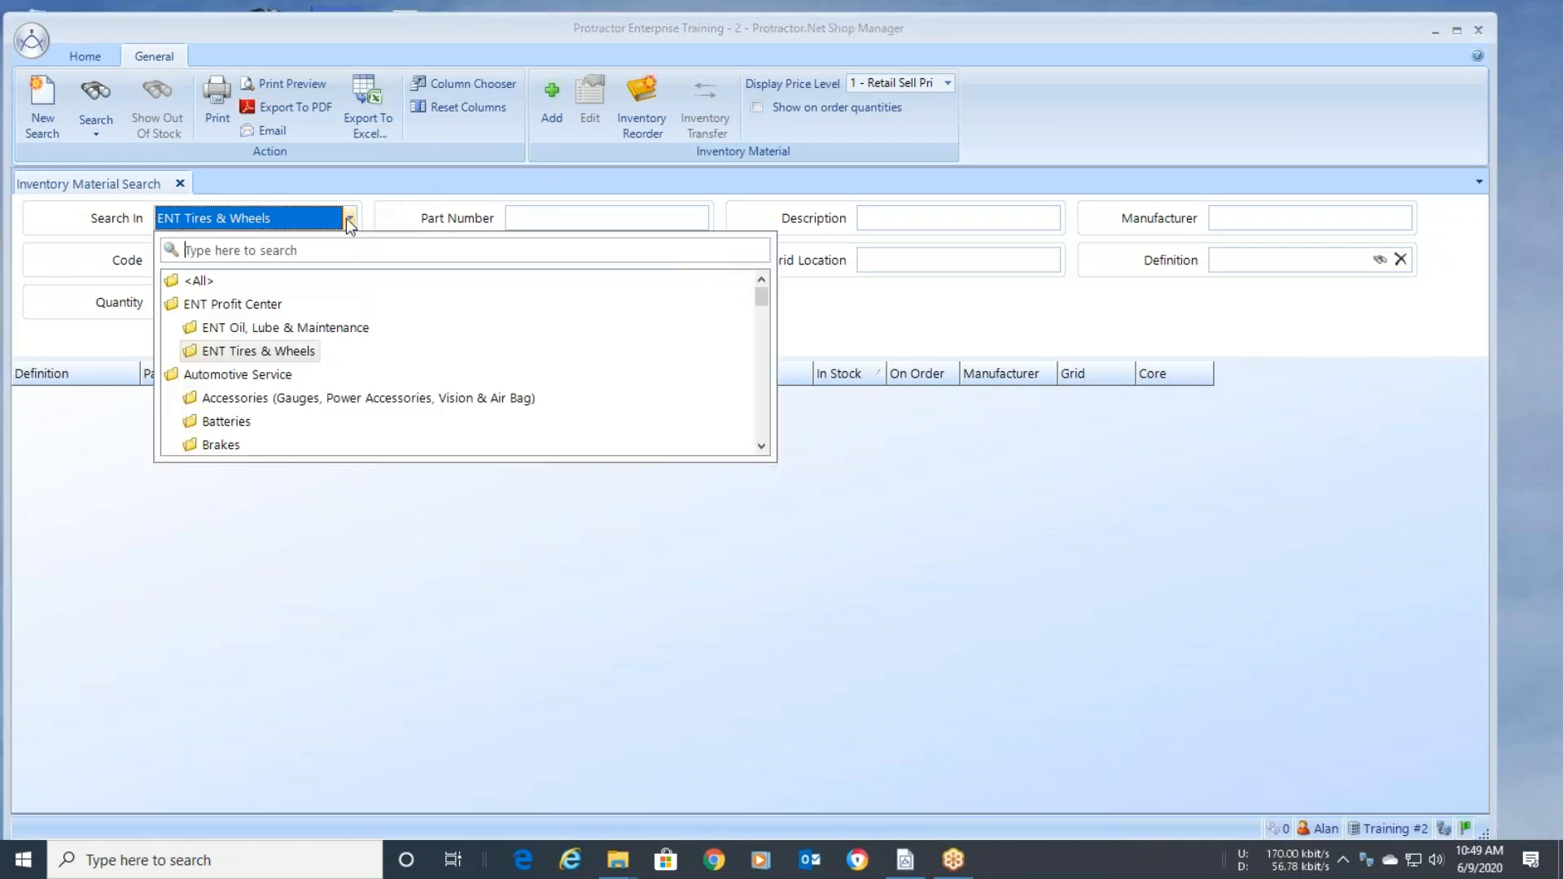
pyautogui.click(306, 351)
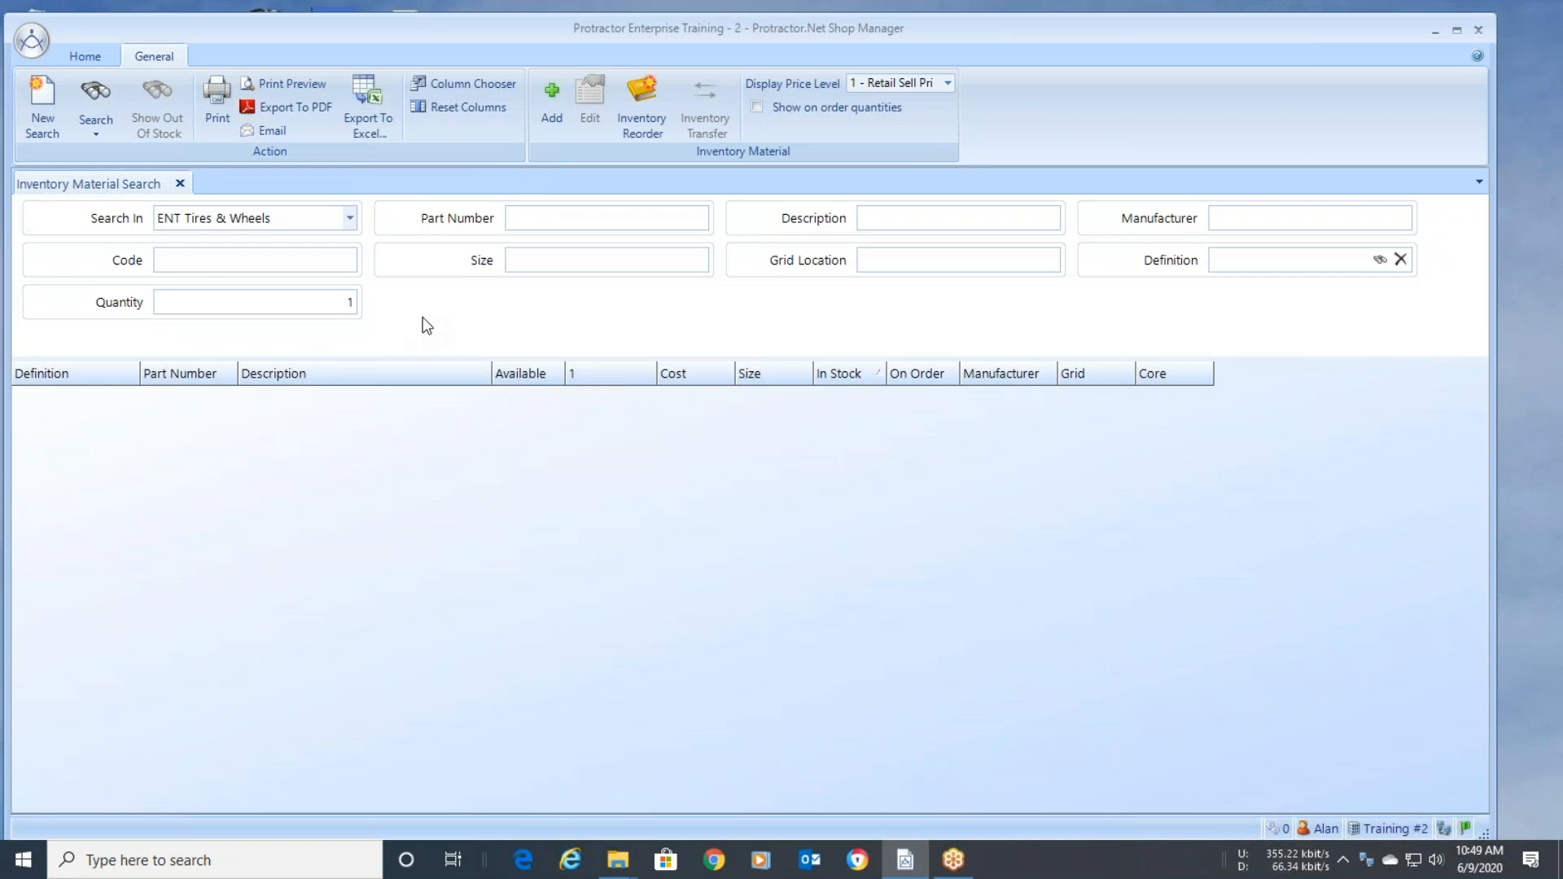
pyautogui.click(92, 92)
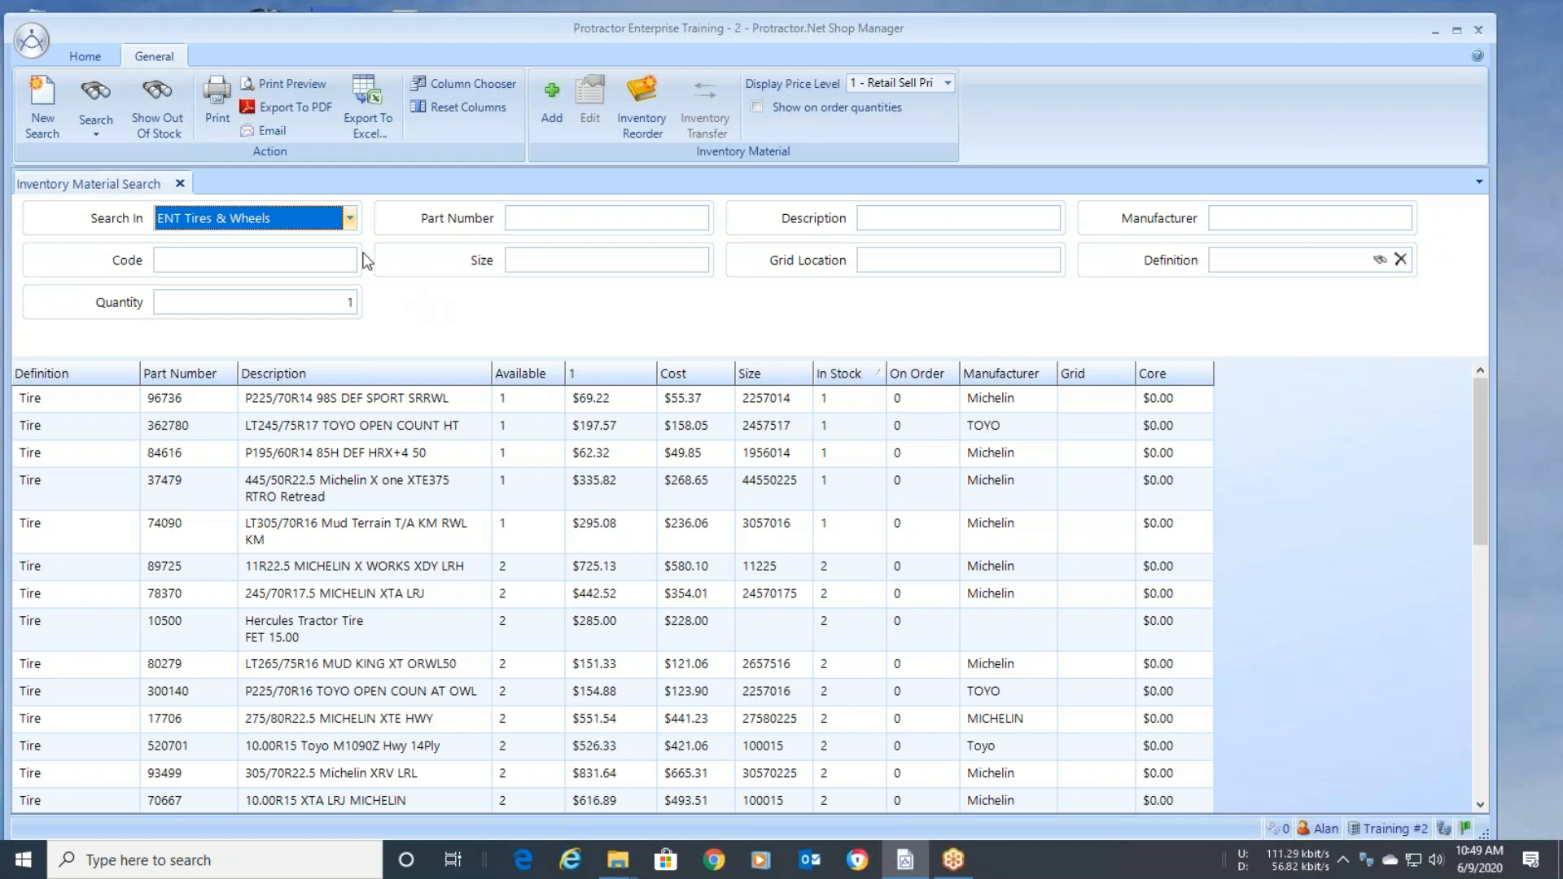
# Run the tire search across the Transfer Group and check the network availability of tire part 84529.
pyautogui.click(97, 138)
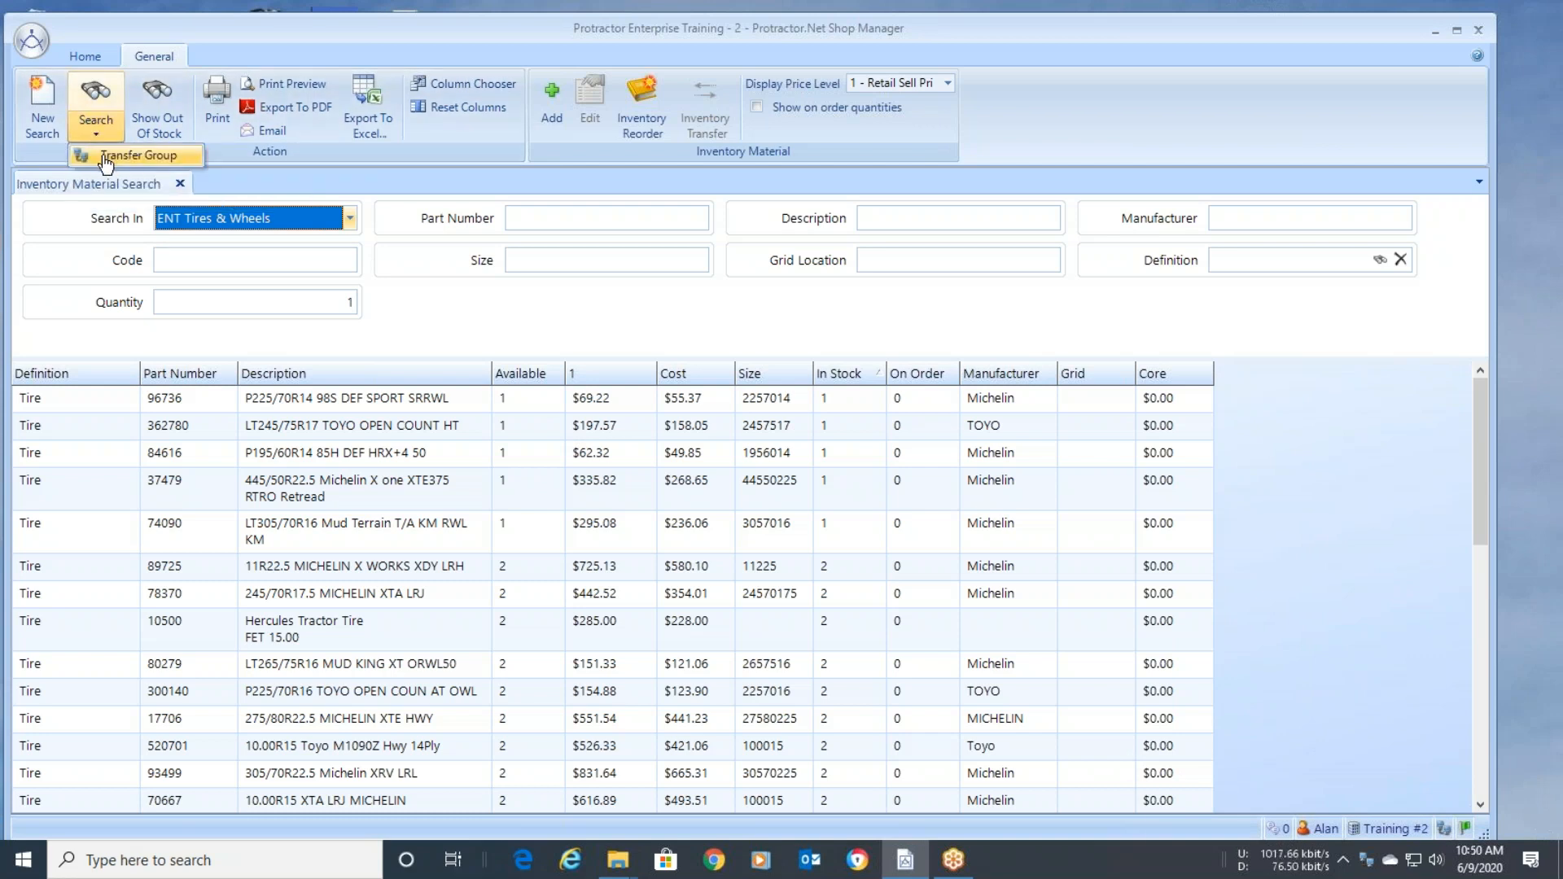
pyautogui.click(106, 158)
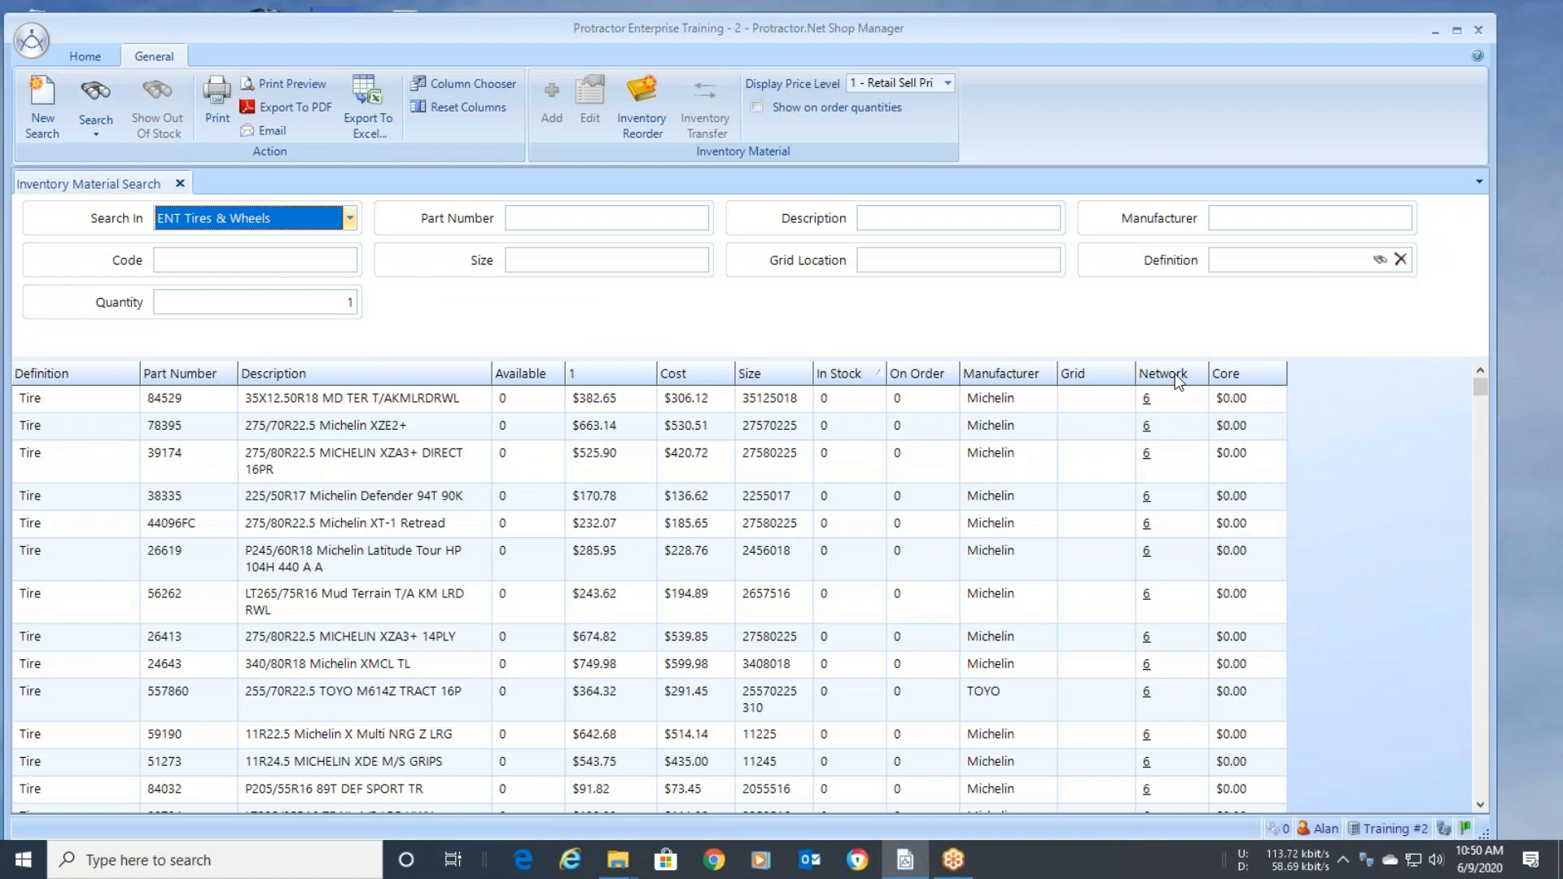
pyautogui.click(1147, 401)
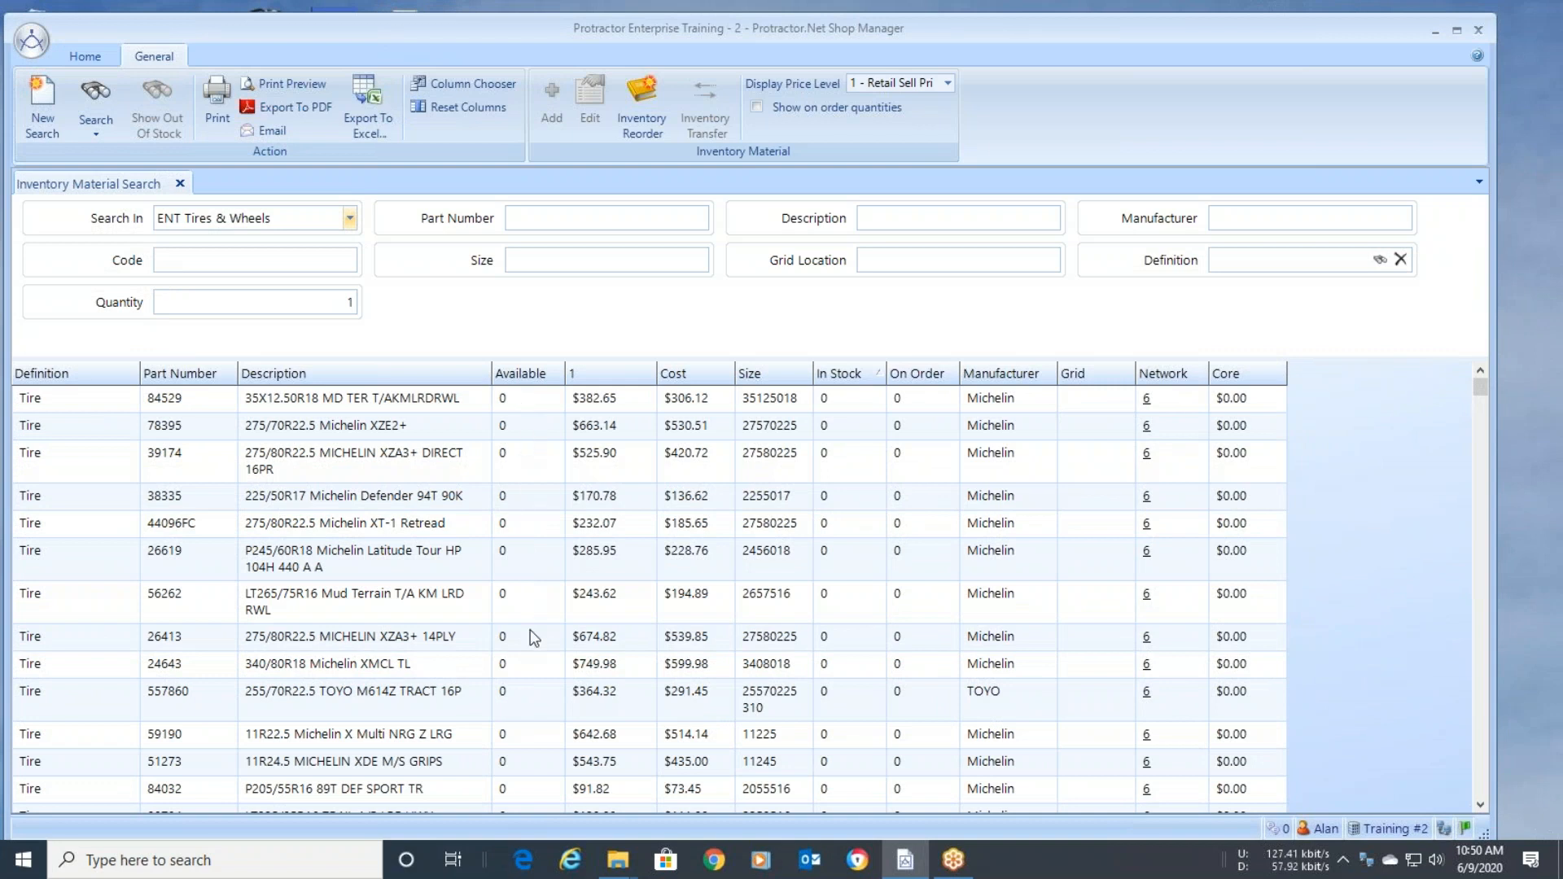
pyautogui.moveTo(530, 631)
# Create an inventory transfer request for 2 units of tire 38335 from Training #1 and save it for later.
pyautogui.click(1166, 501)
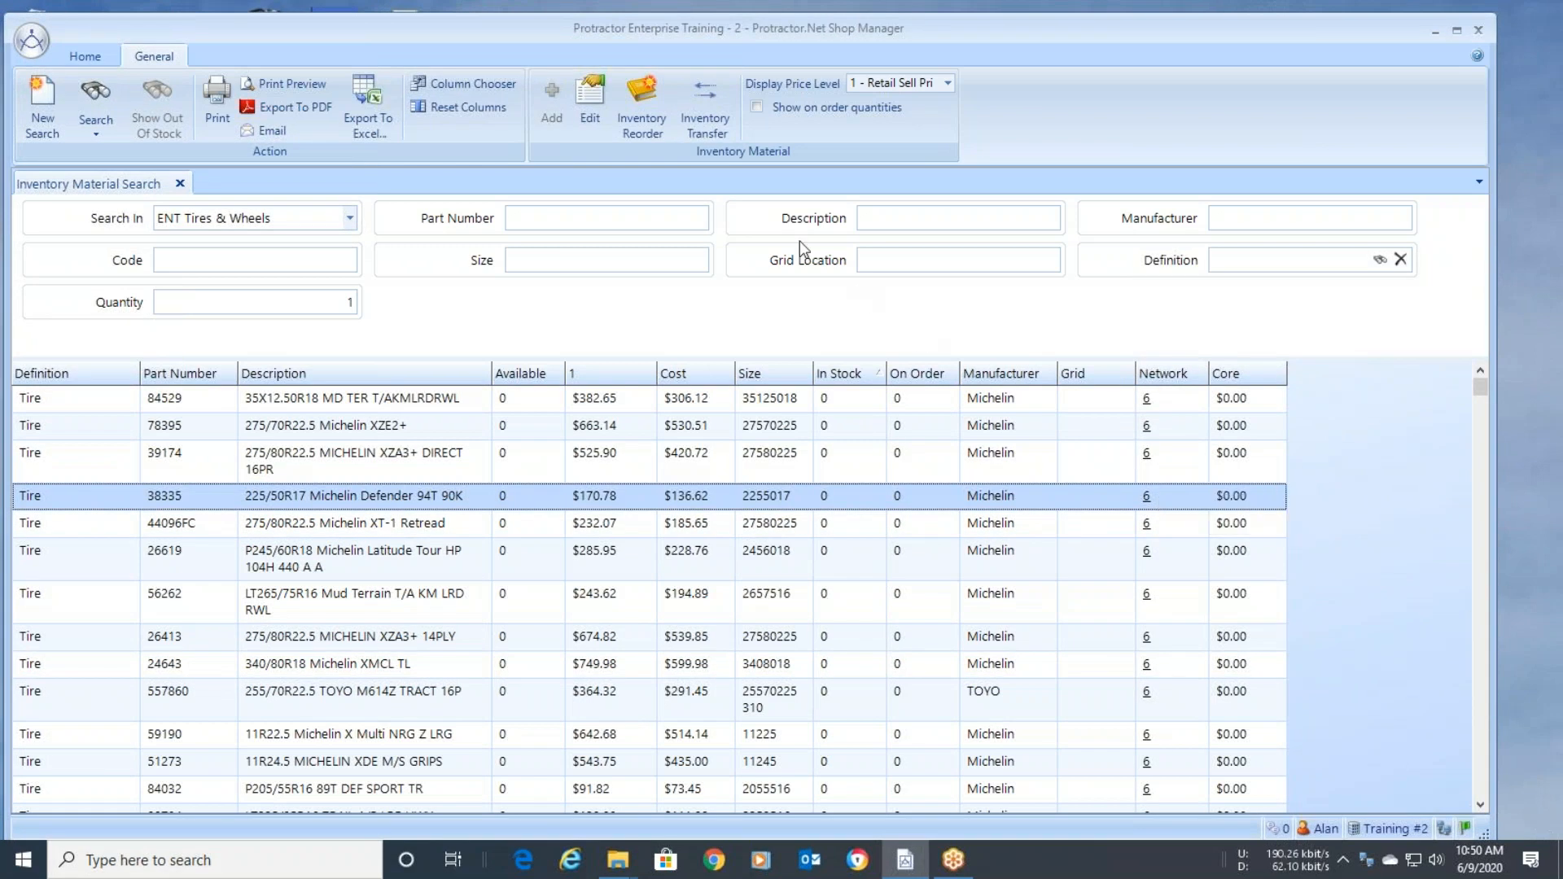
pyautogui.click(706, 103)
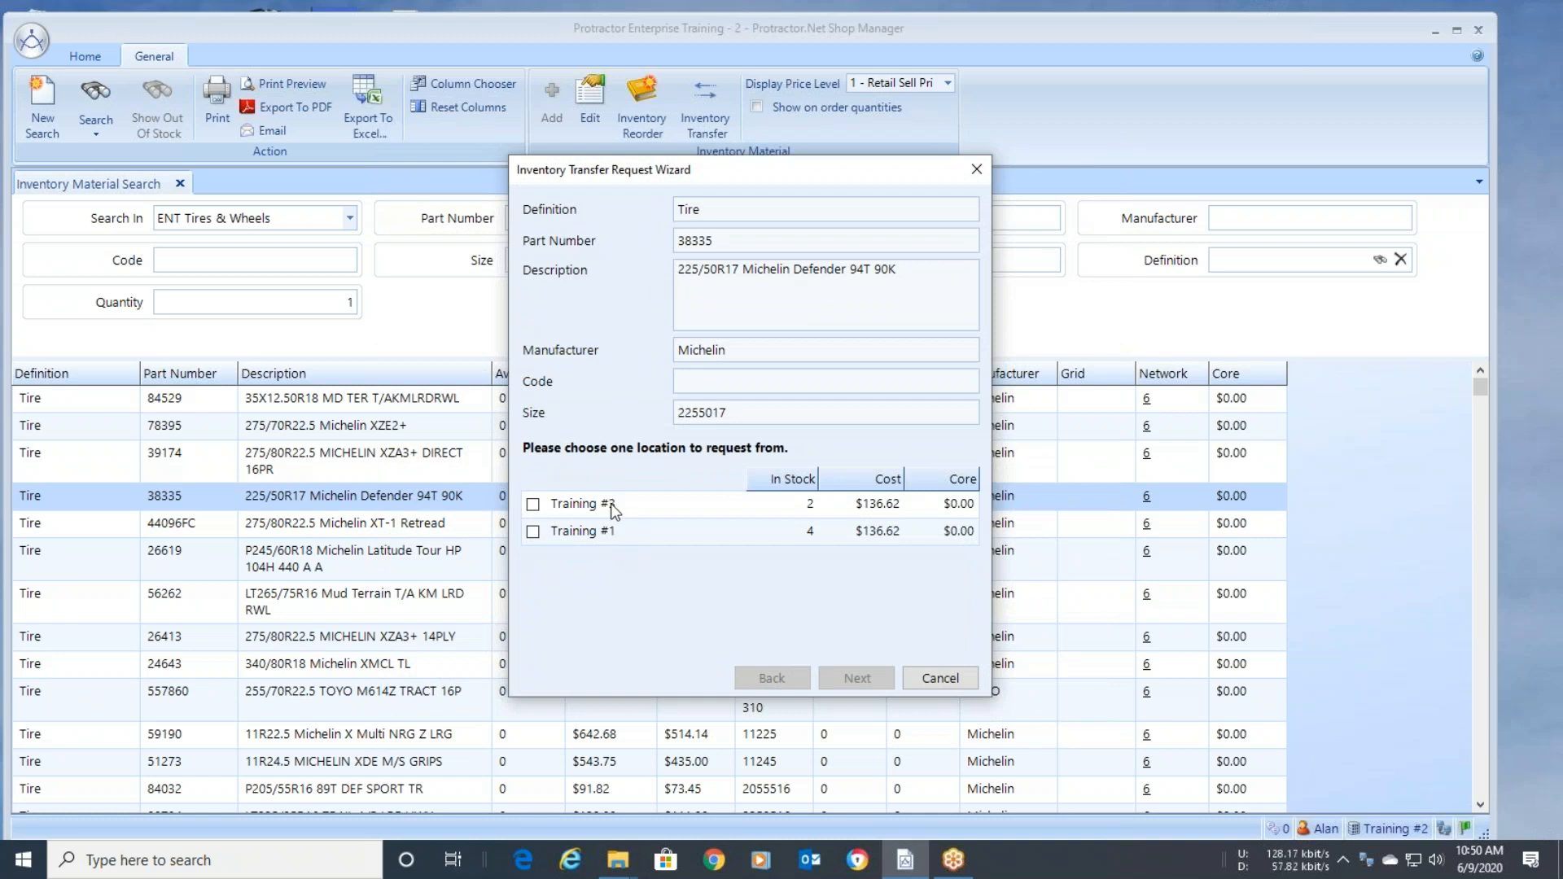
pyautogui.click(533, 532)
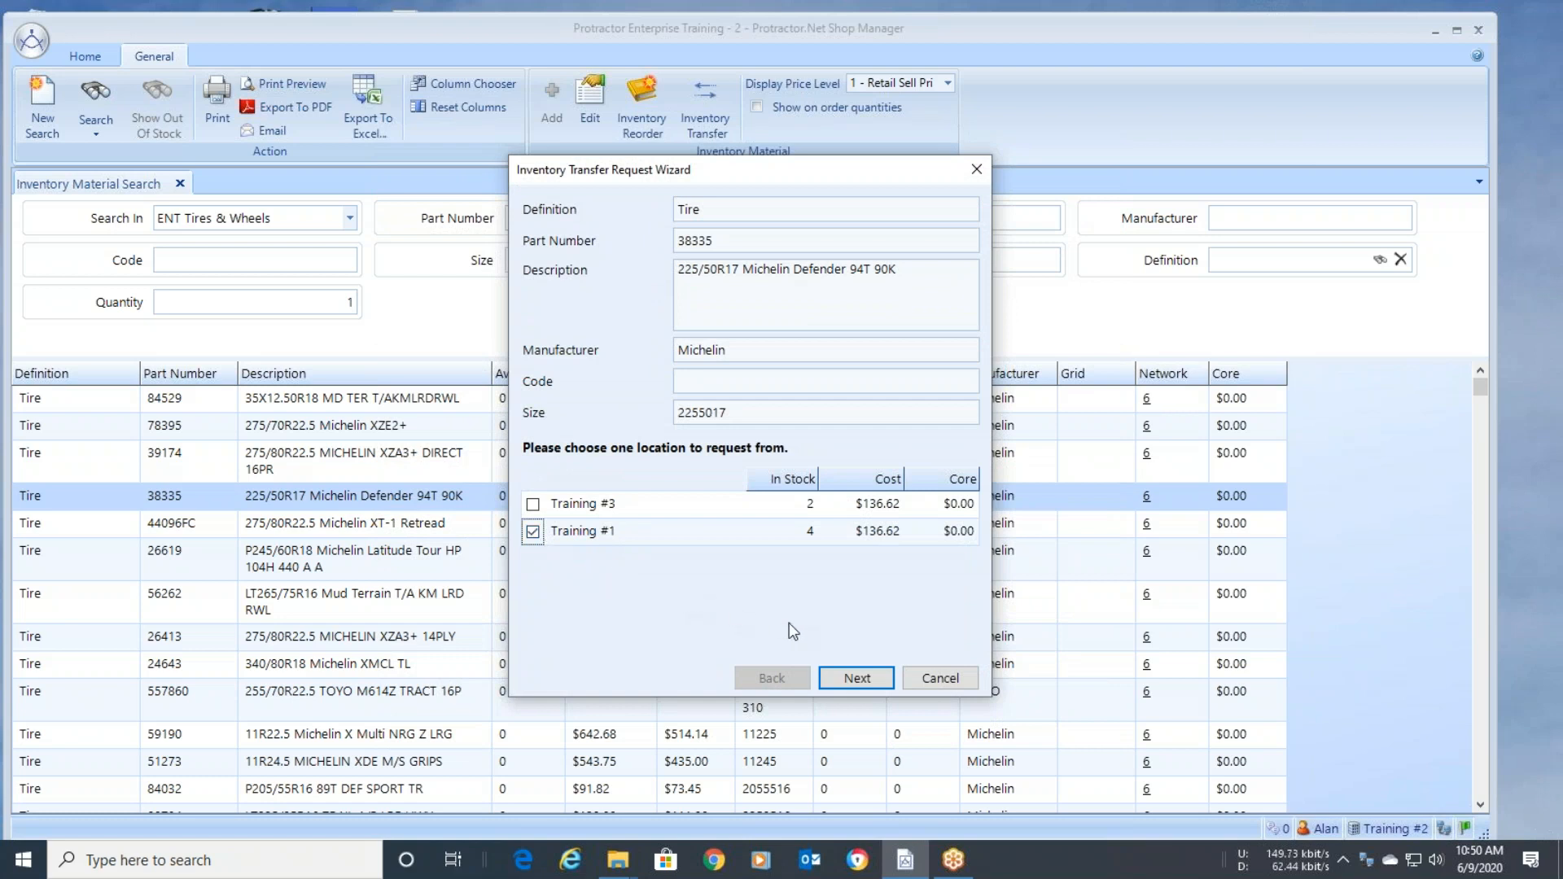
pyautogui.click(859, 679)
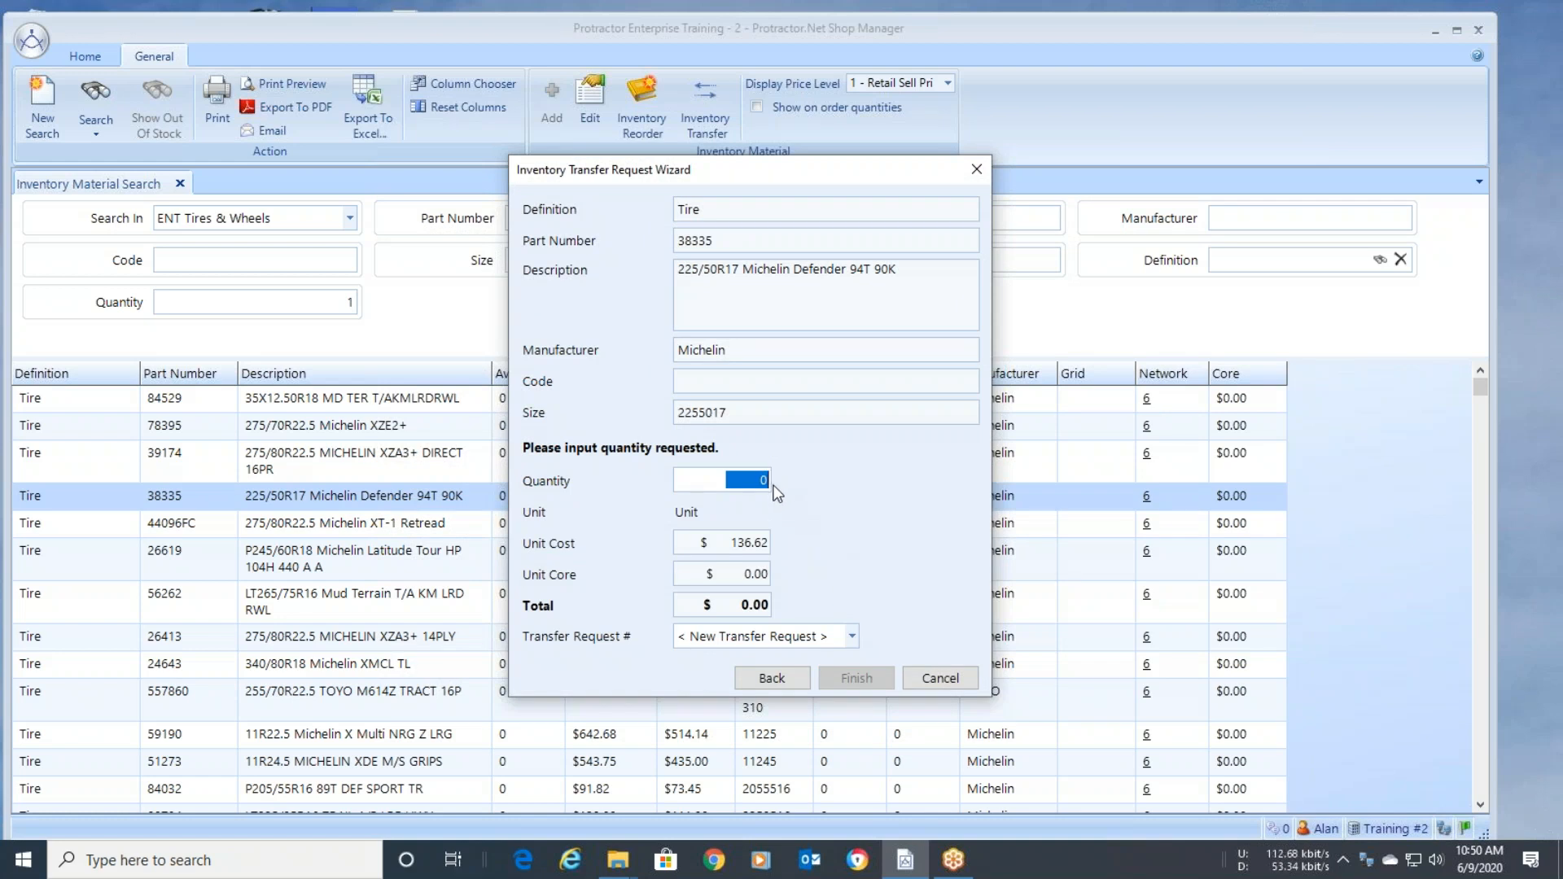
pyautogui.write('2')
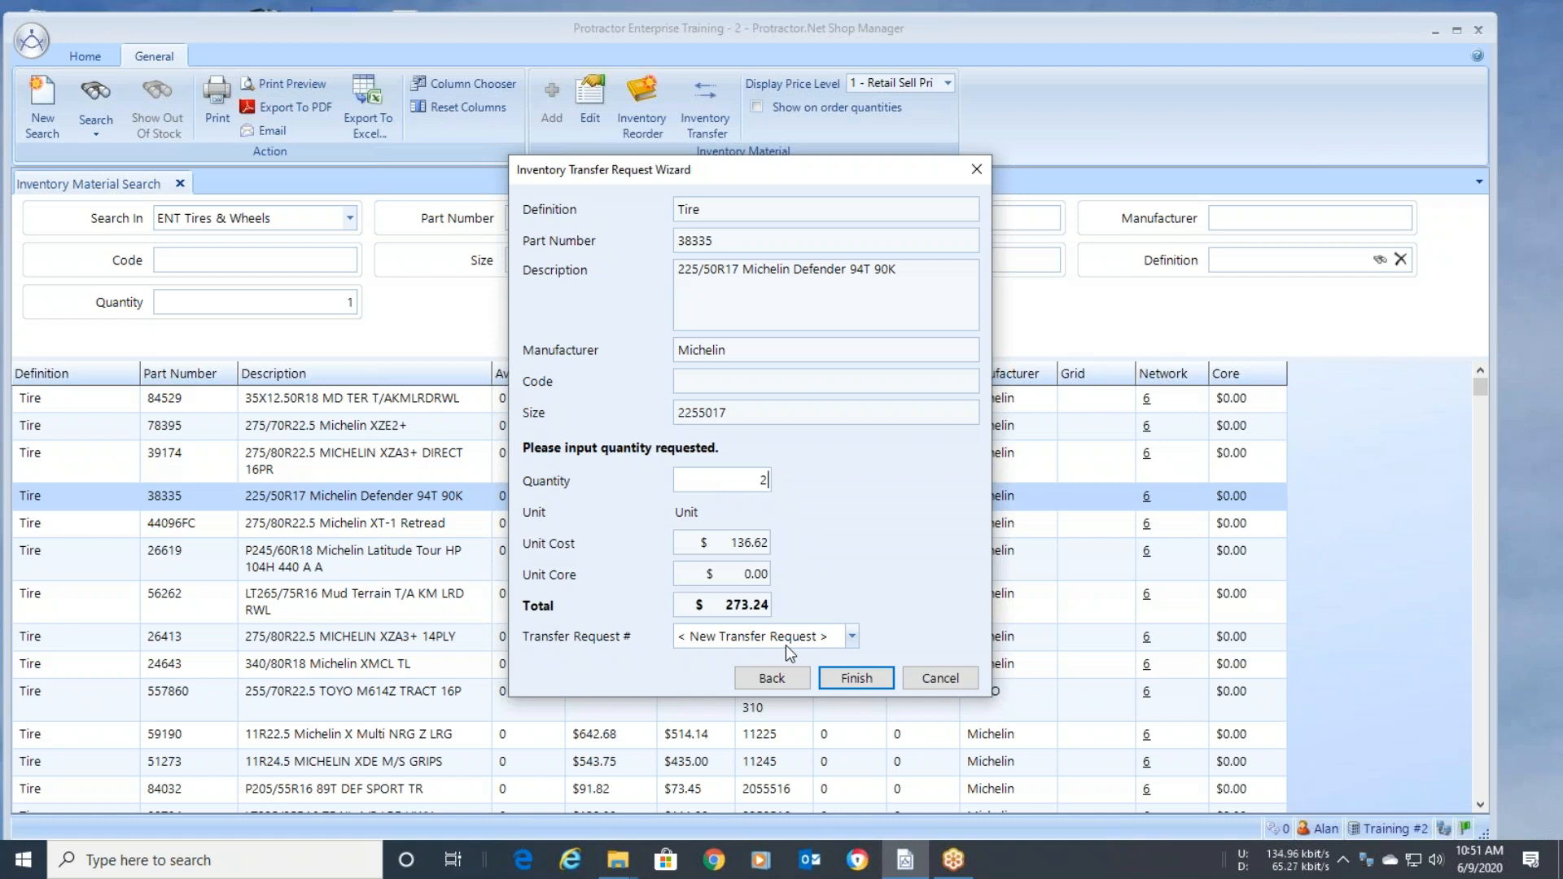
pyautogui.click(858, 681)
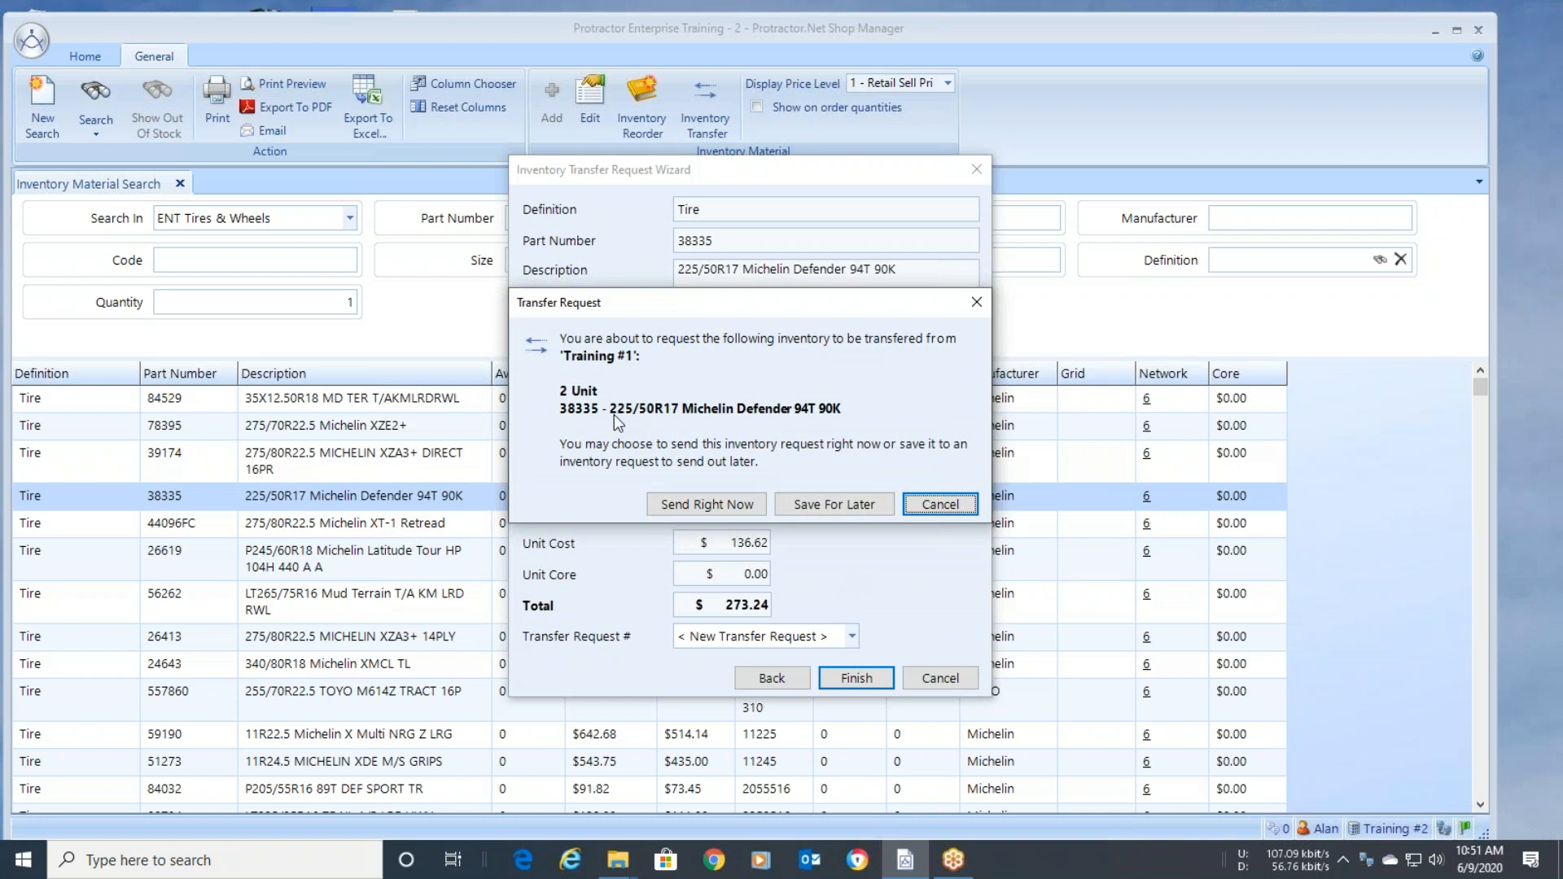
pyautogui.click(839, 505)
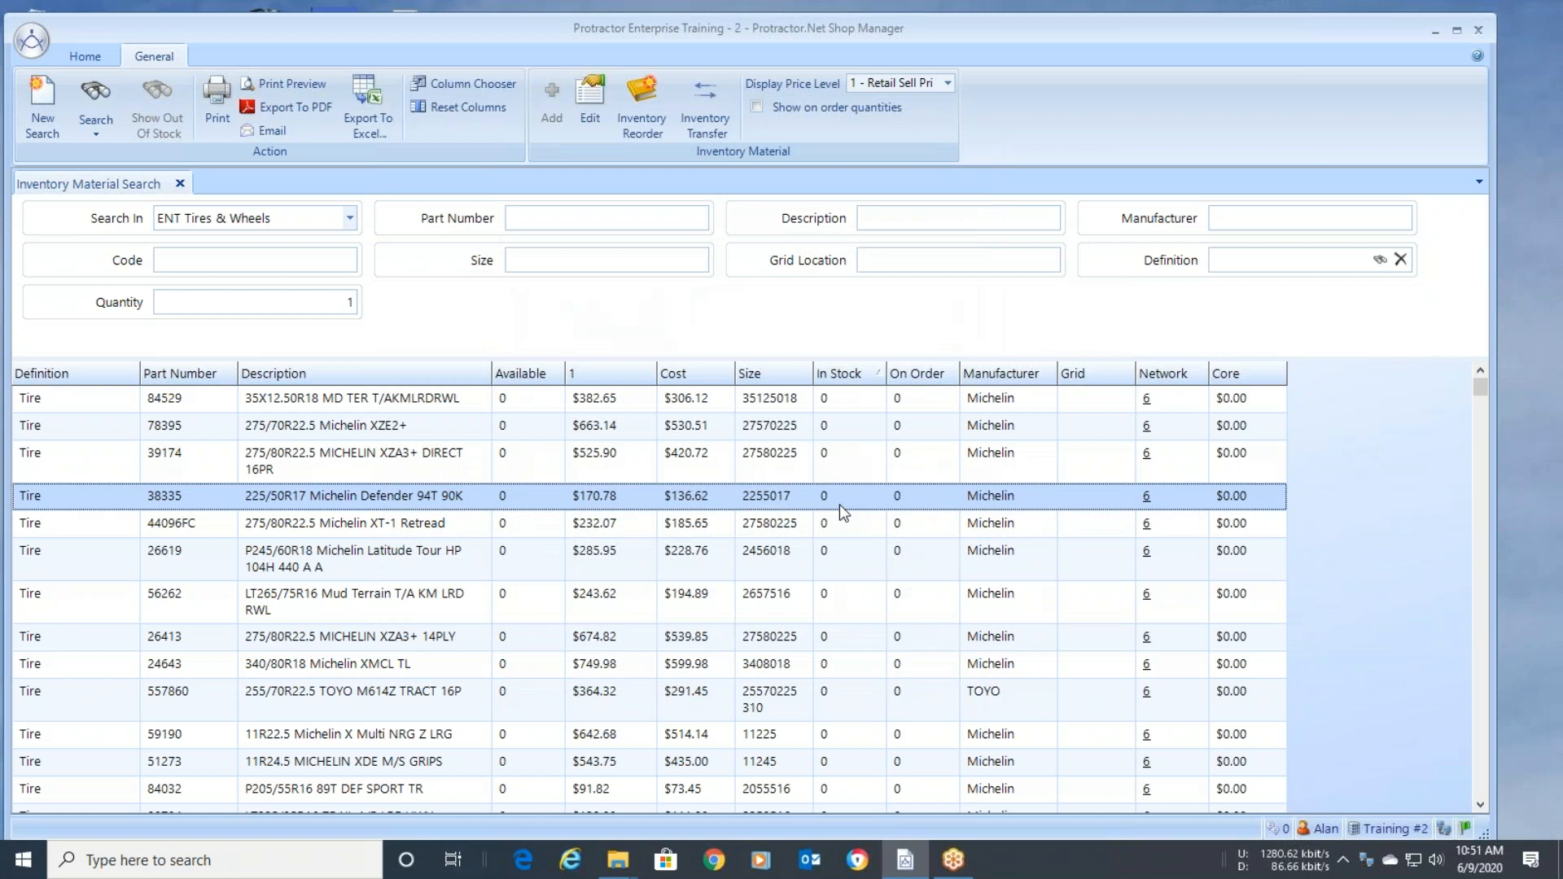
# Add 1 unit of tire 56262 from Training #1 to the existing transfer request and save it for later.
pyautogui.click(845, 600)
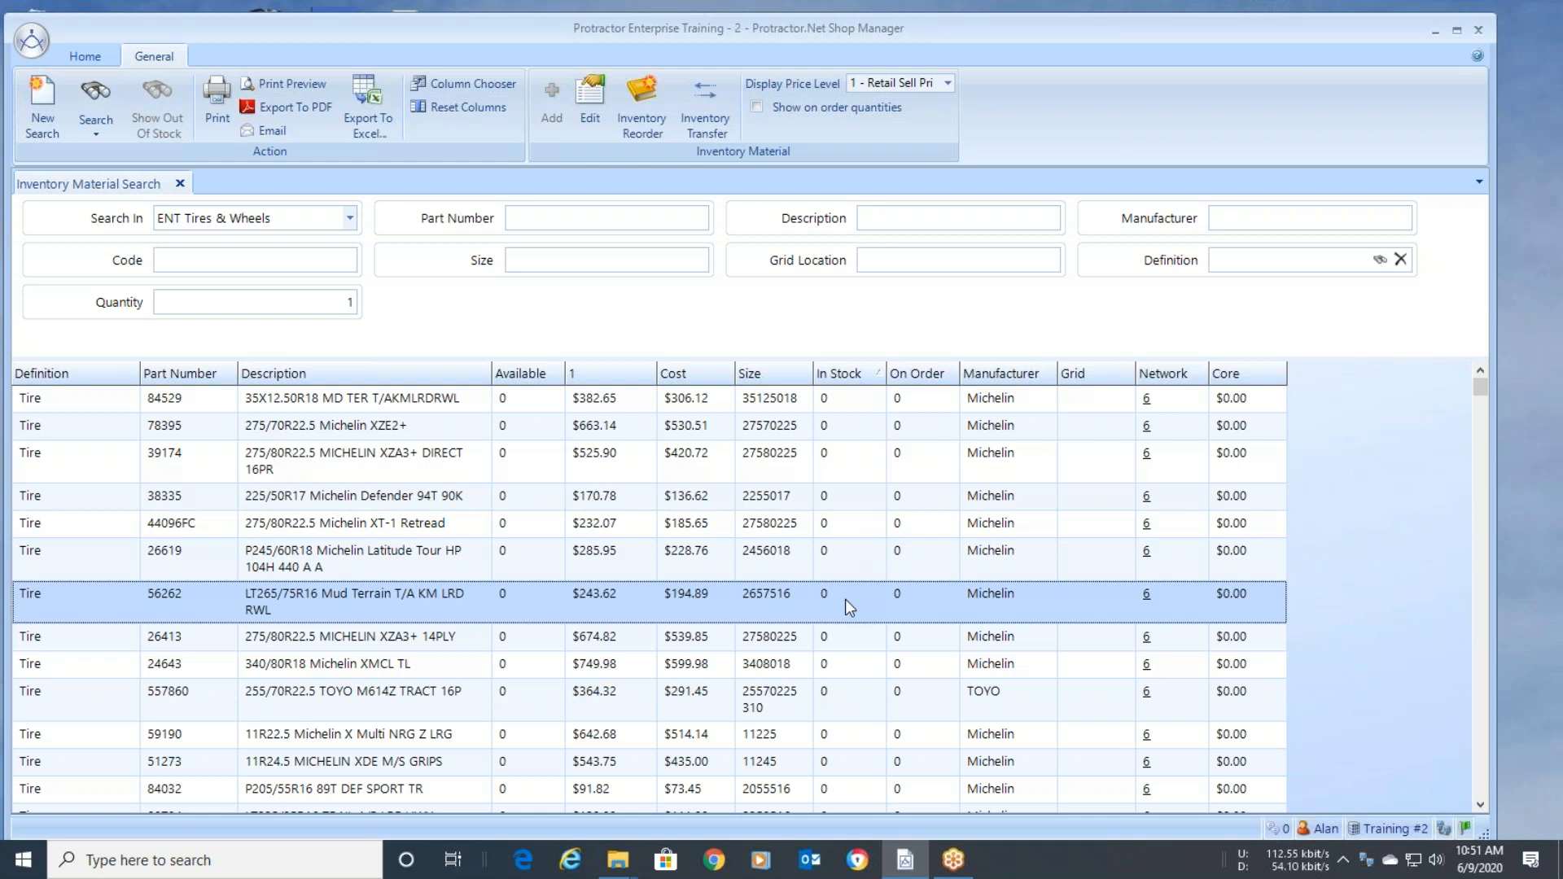
pyautogui.click(705, 122)
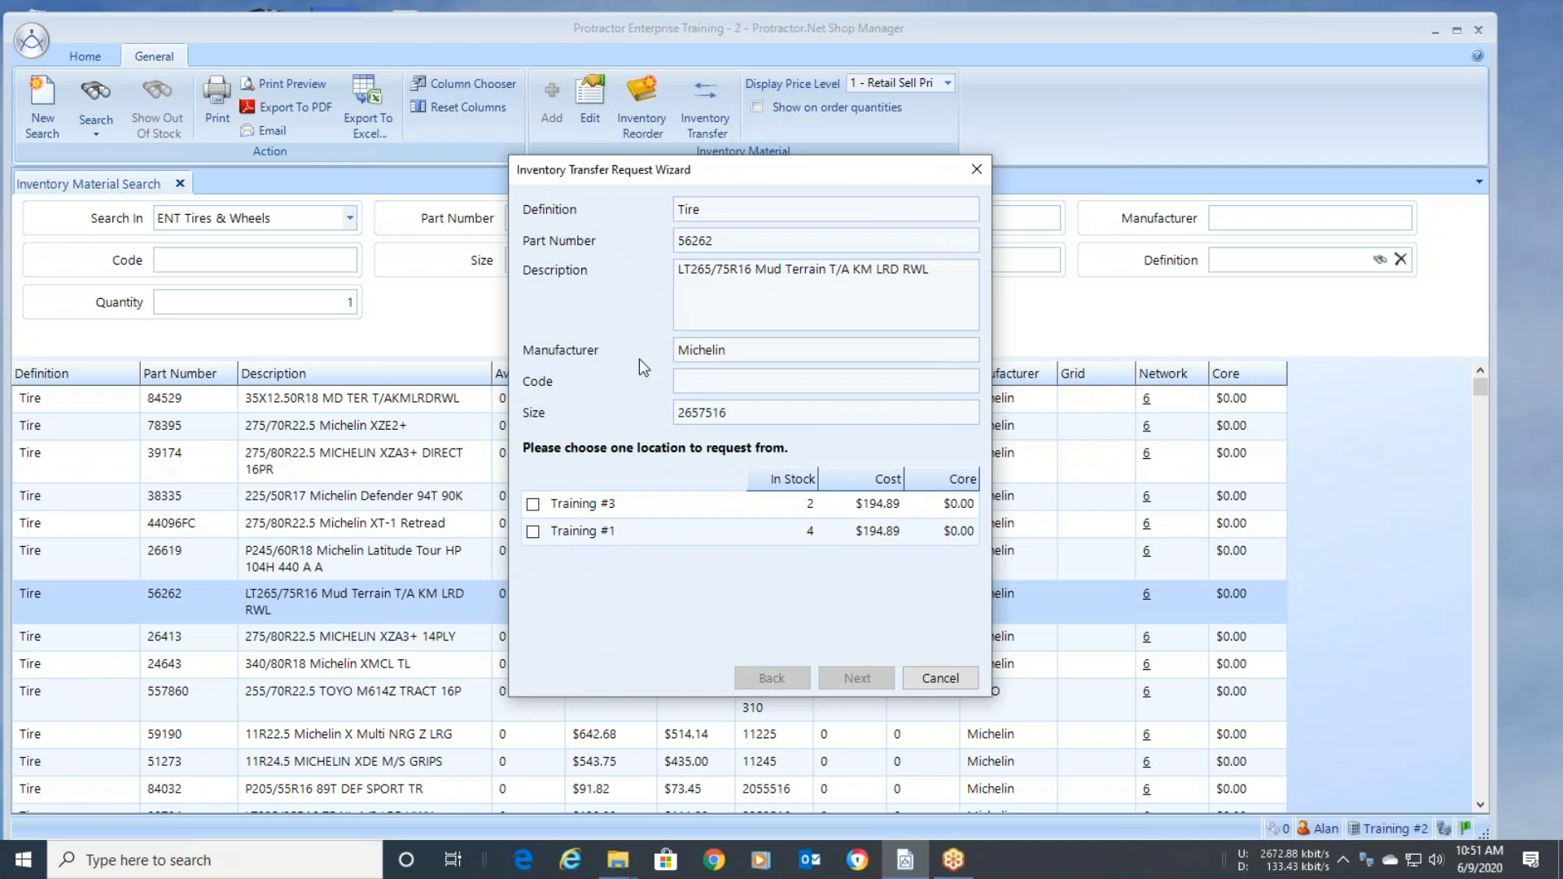
pyautogui.click(533, 532)
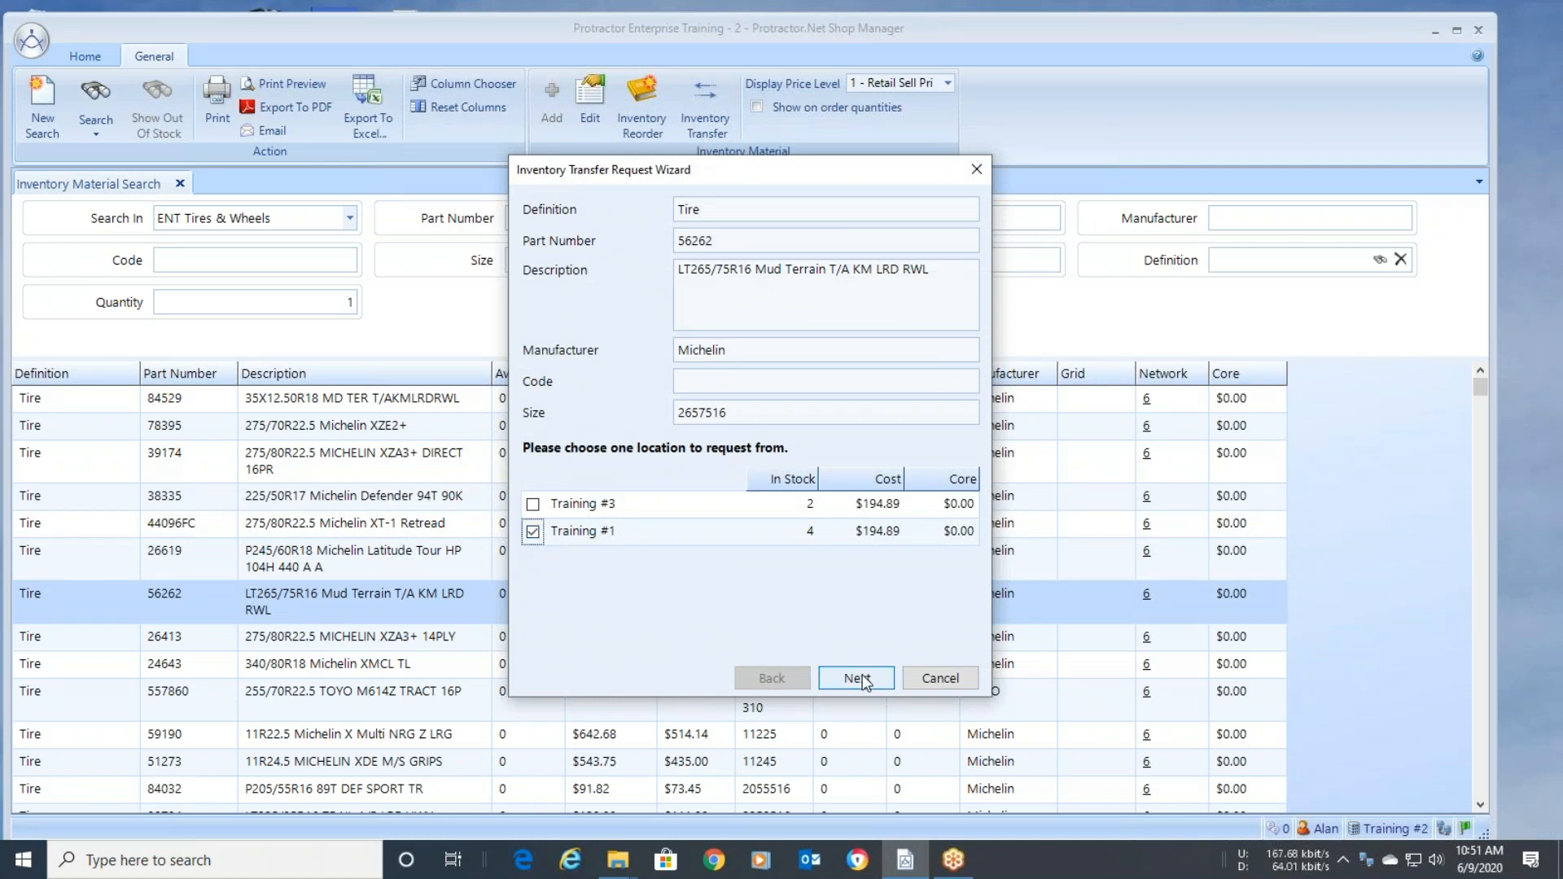
pyautogui.click(863, 679)
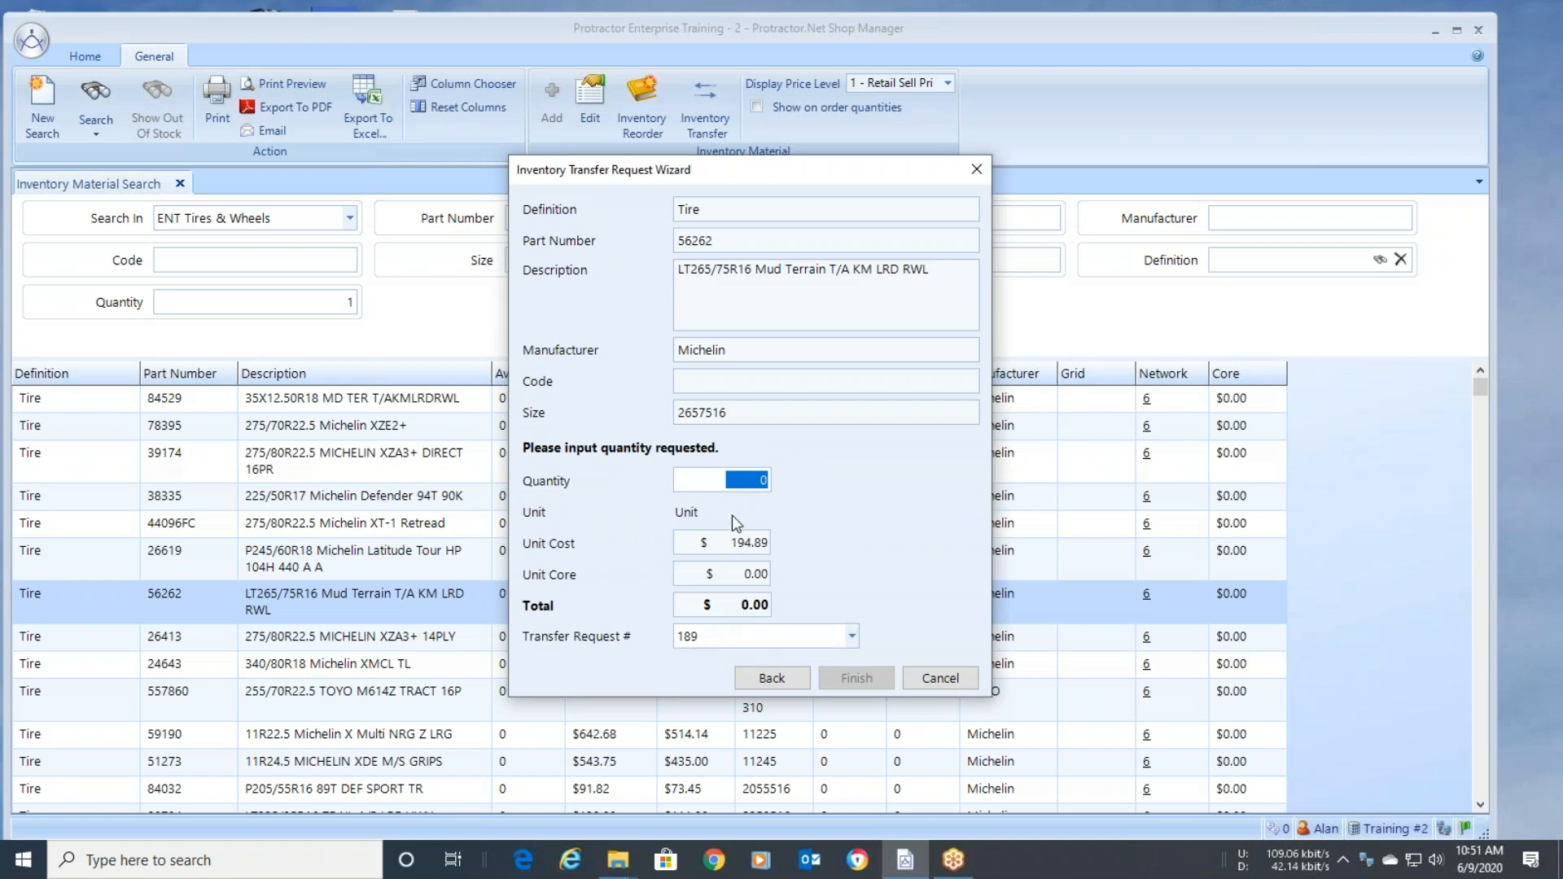
pyautogui.moveTo(729, 478); pyautogui.dragTo(812, 486)
pyautogui.write('1')
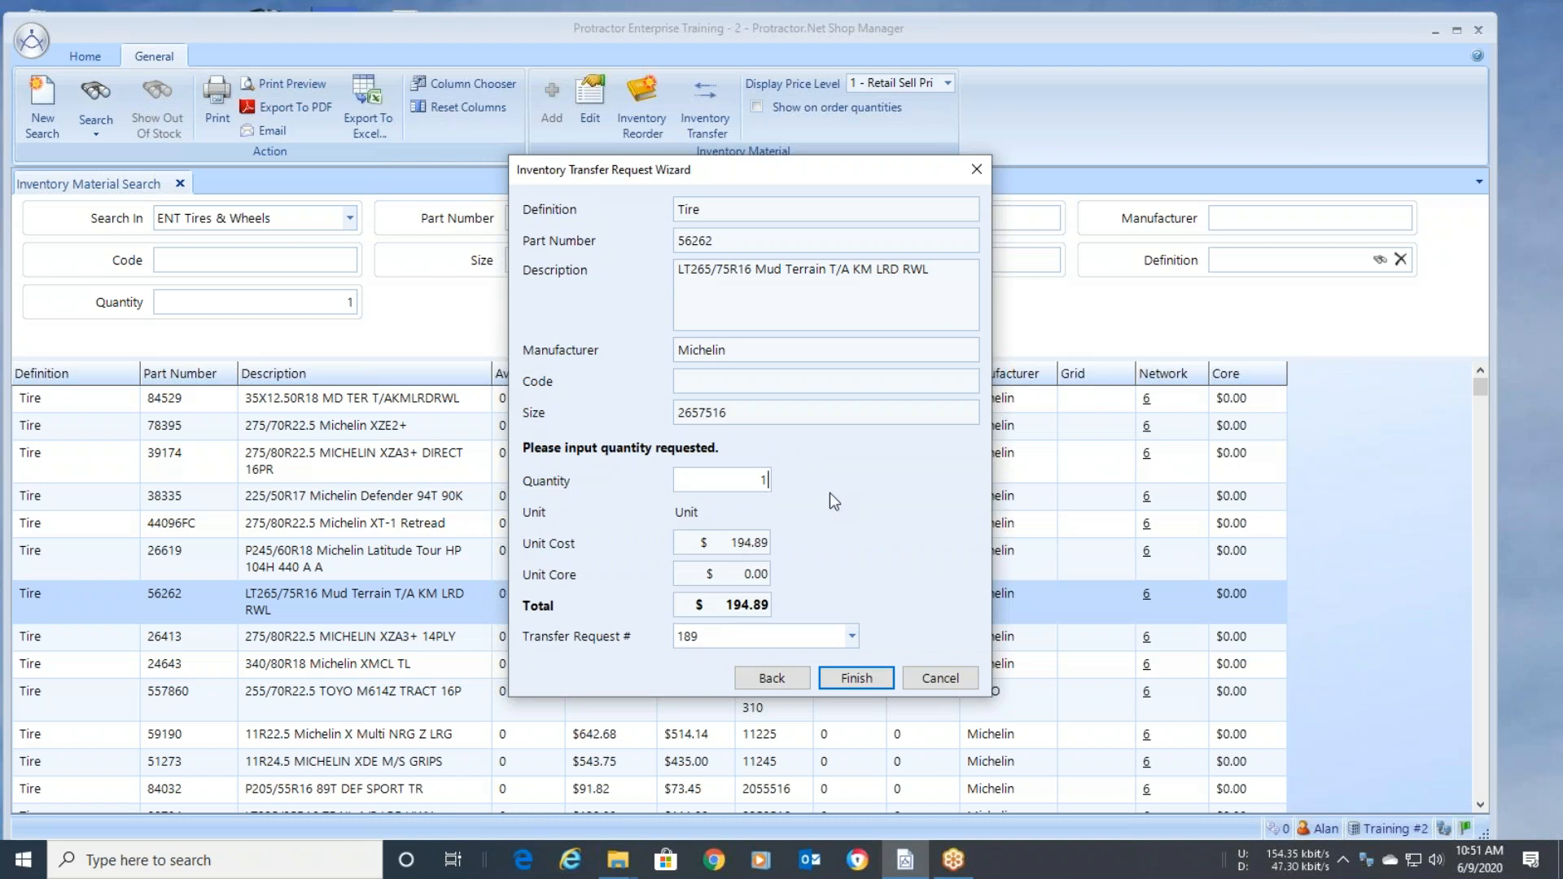
pyautogui.click(862, 677)
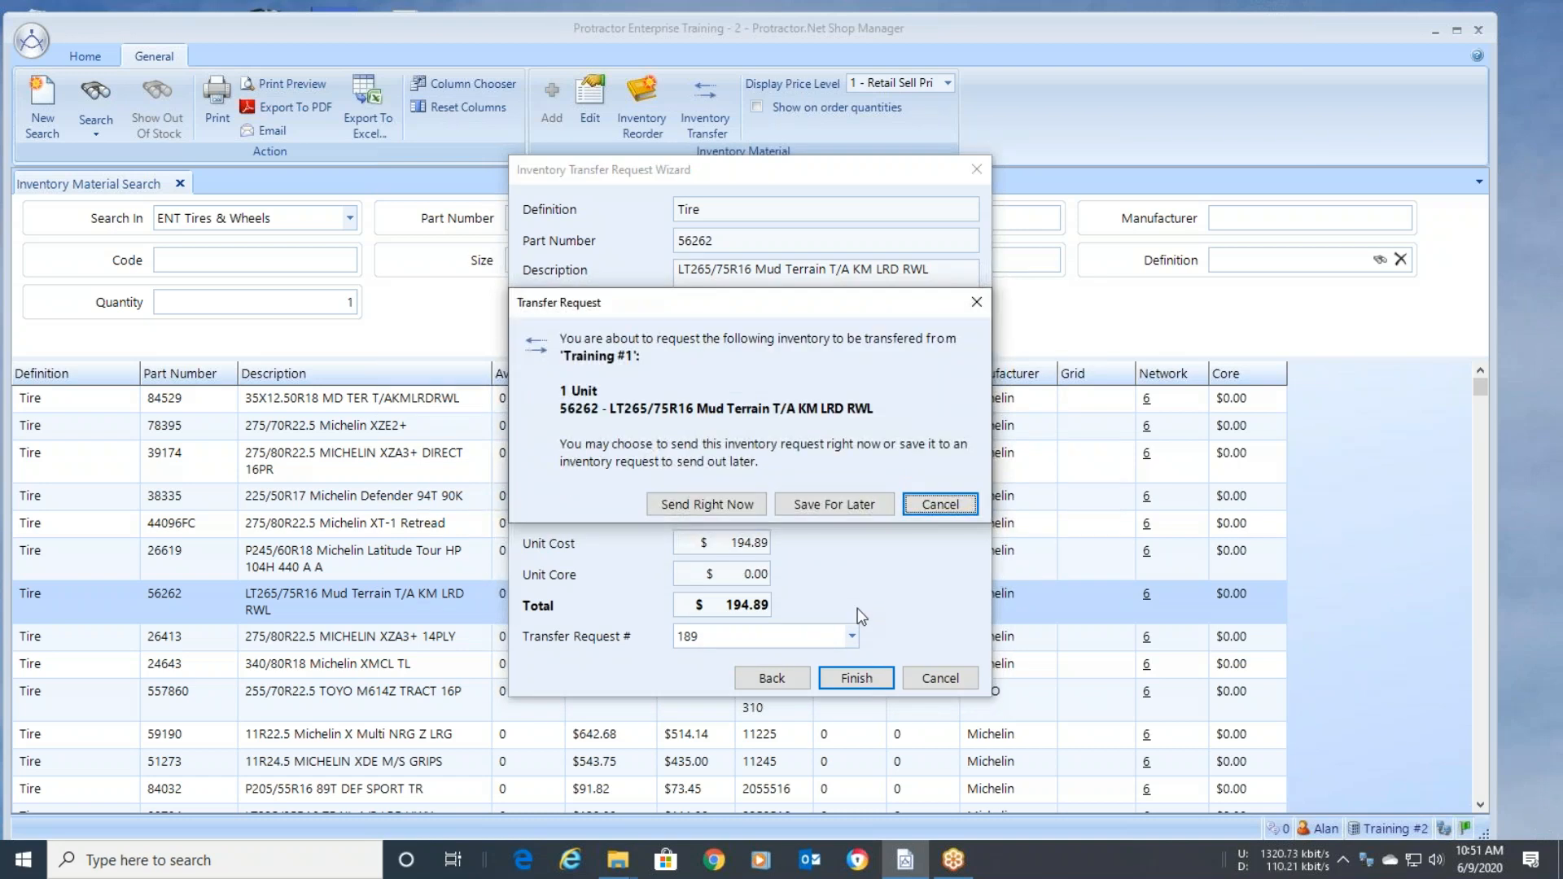
pyautogui.click(848, 502)
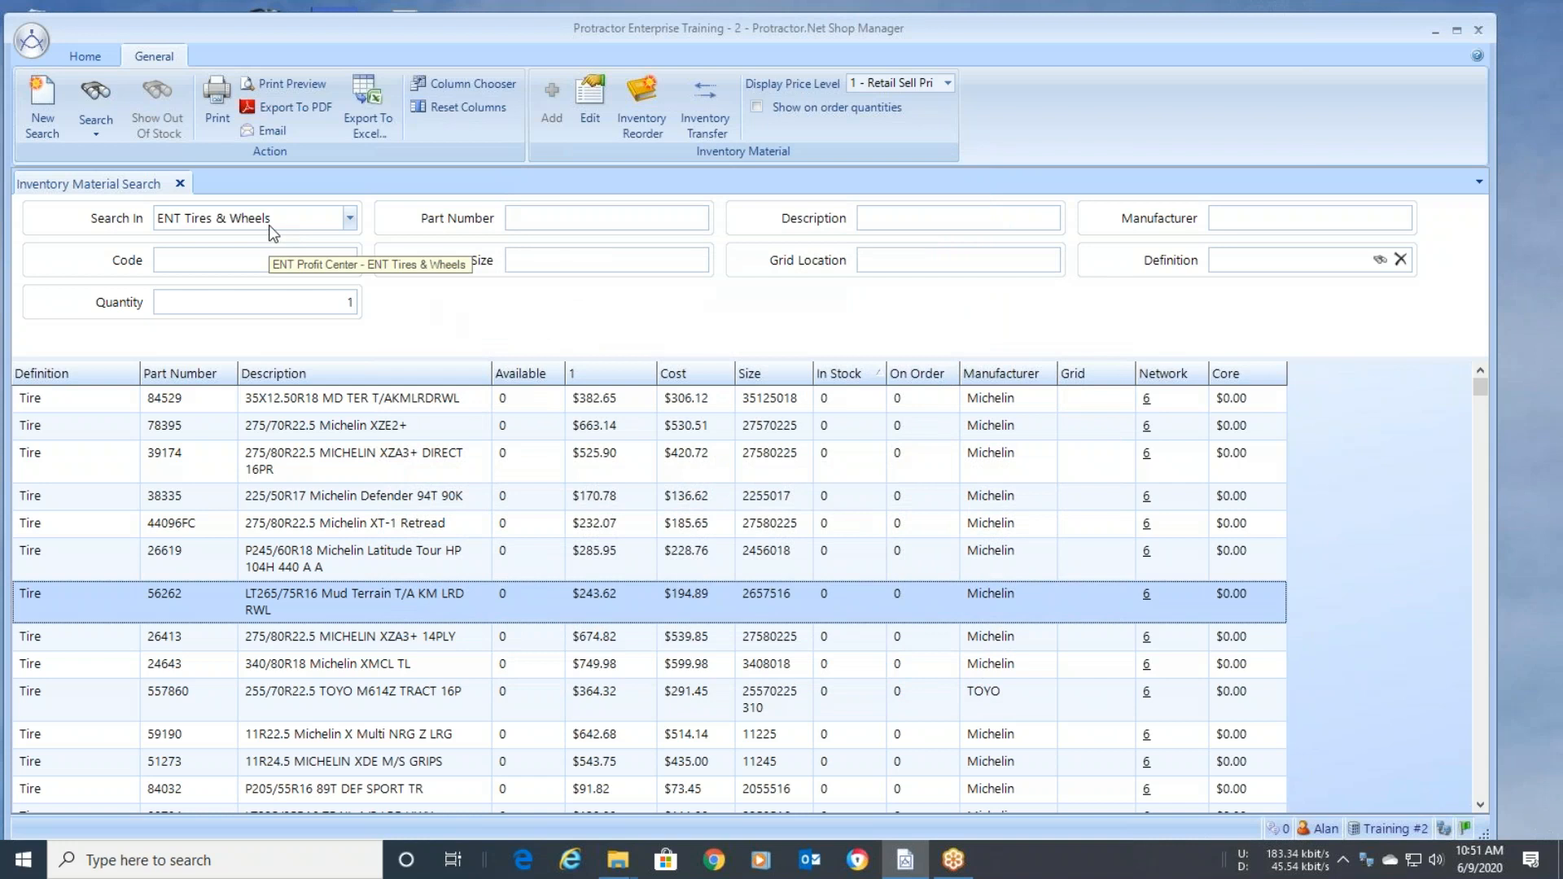
# Search ENT Oil, Lube & Maintenance for the description "oil filter", first in local stock and again across the Transfer Group.
pyautogui.click(350, 218)
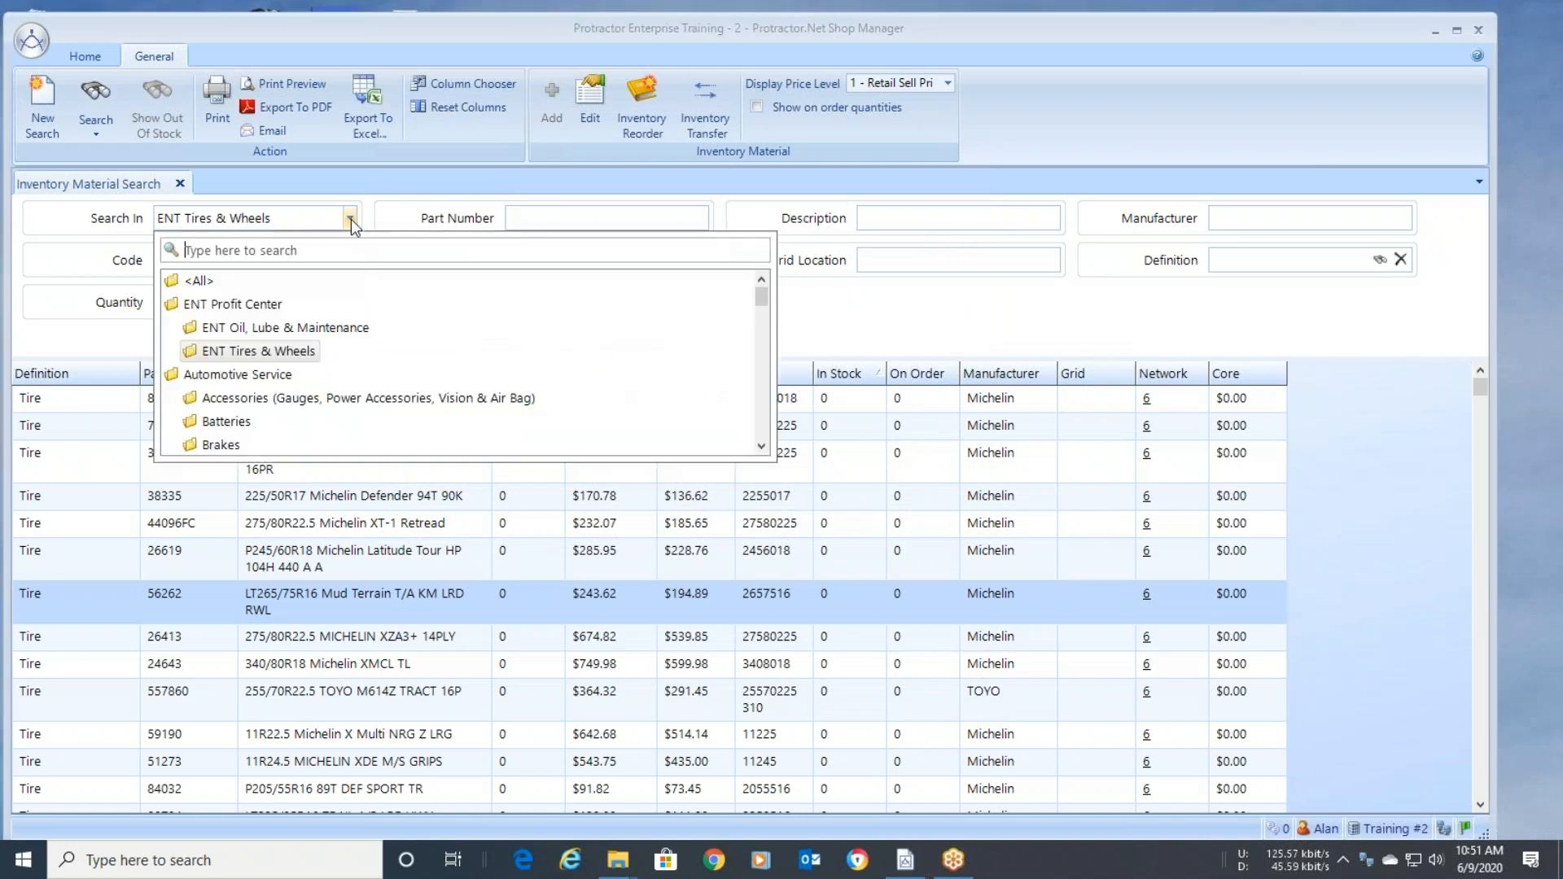
pyautogui.click(291, 329)
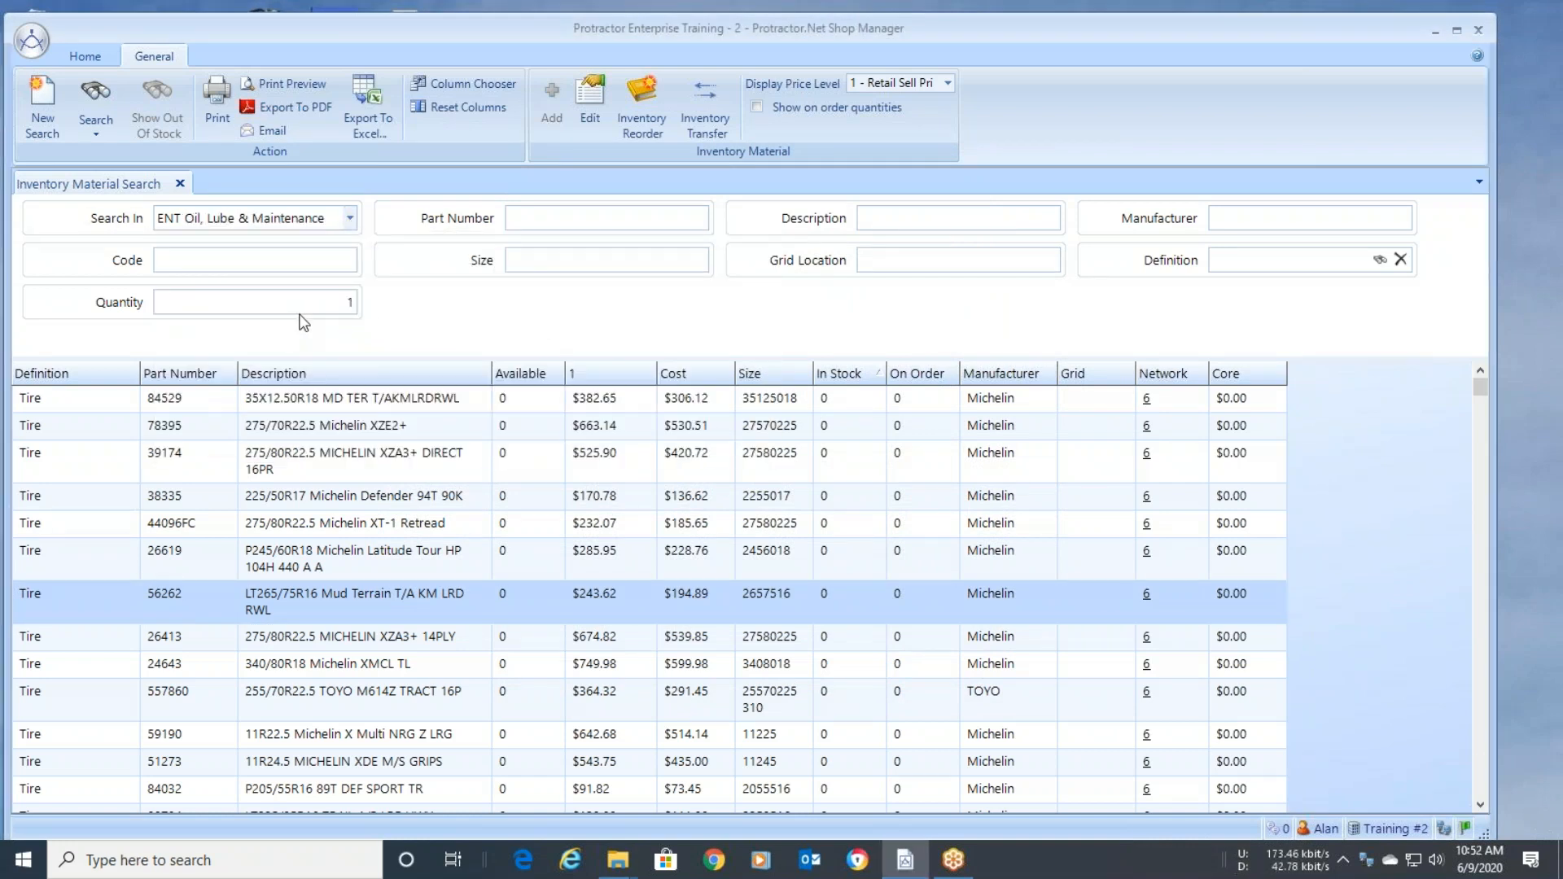
pyautogui.click(872, 216)
pyautogui.write('oil filter')
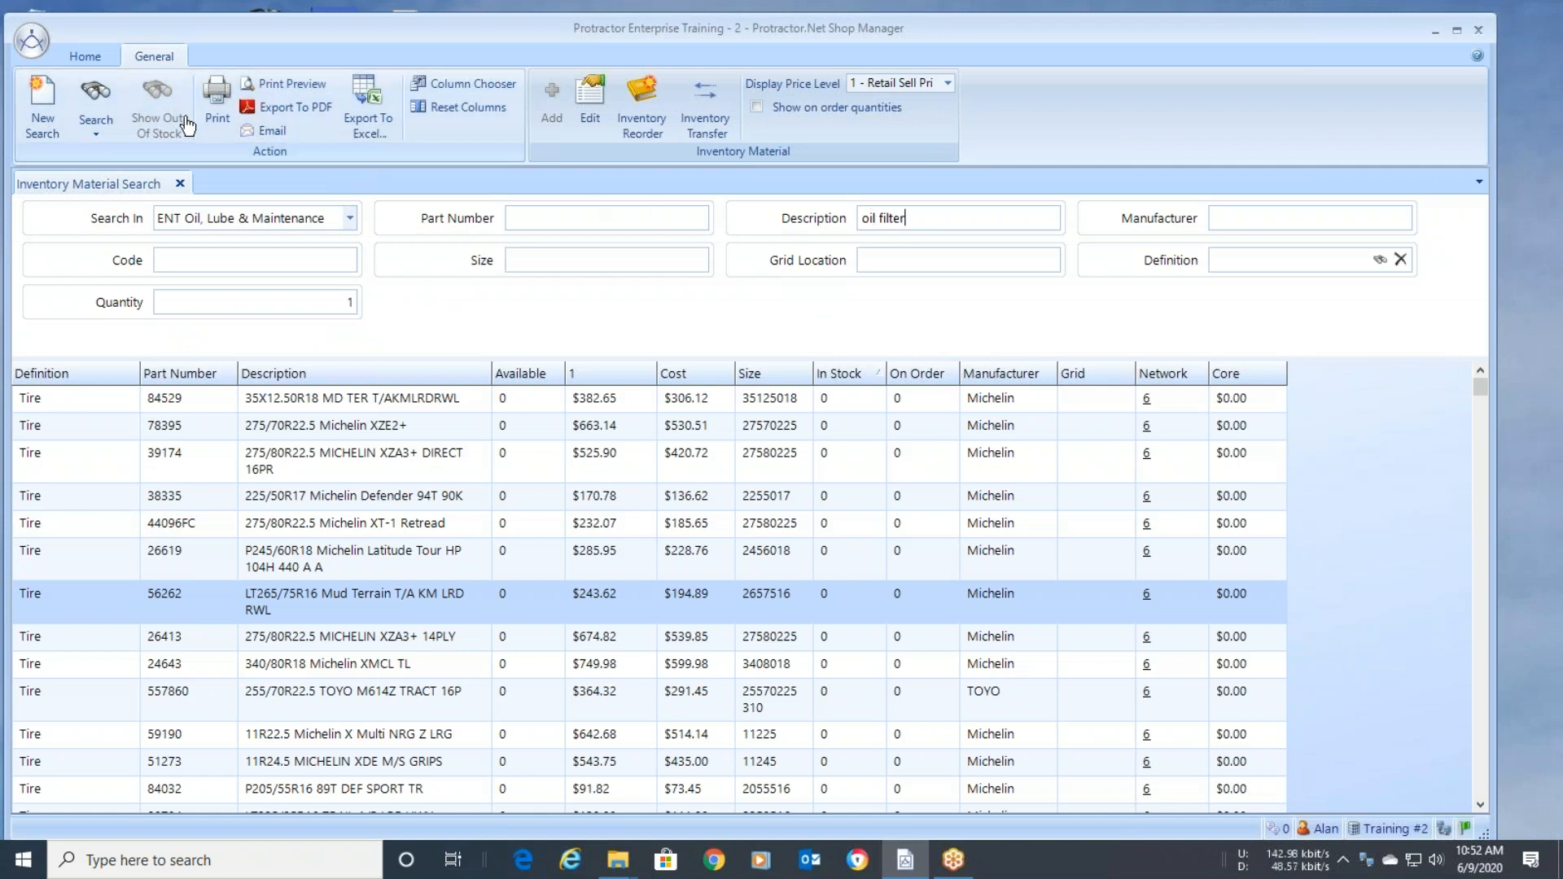
pyautogui.click(103, 94)
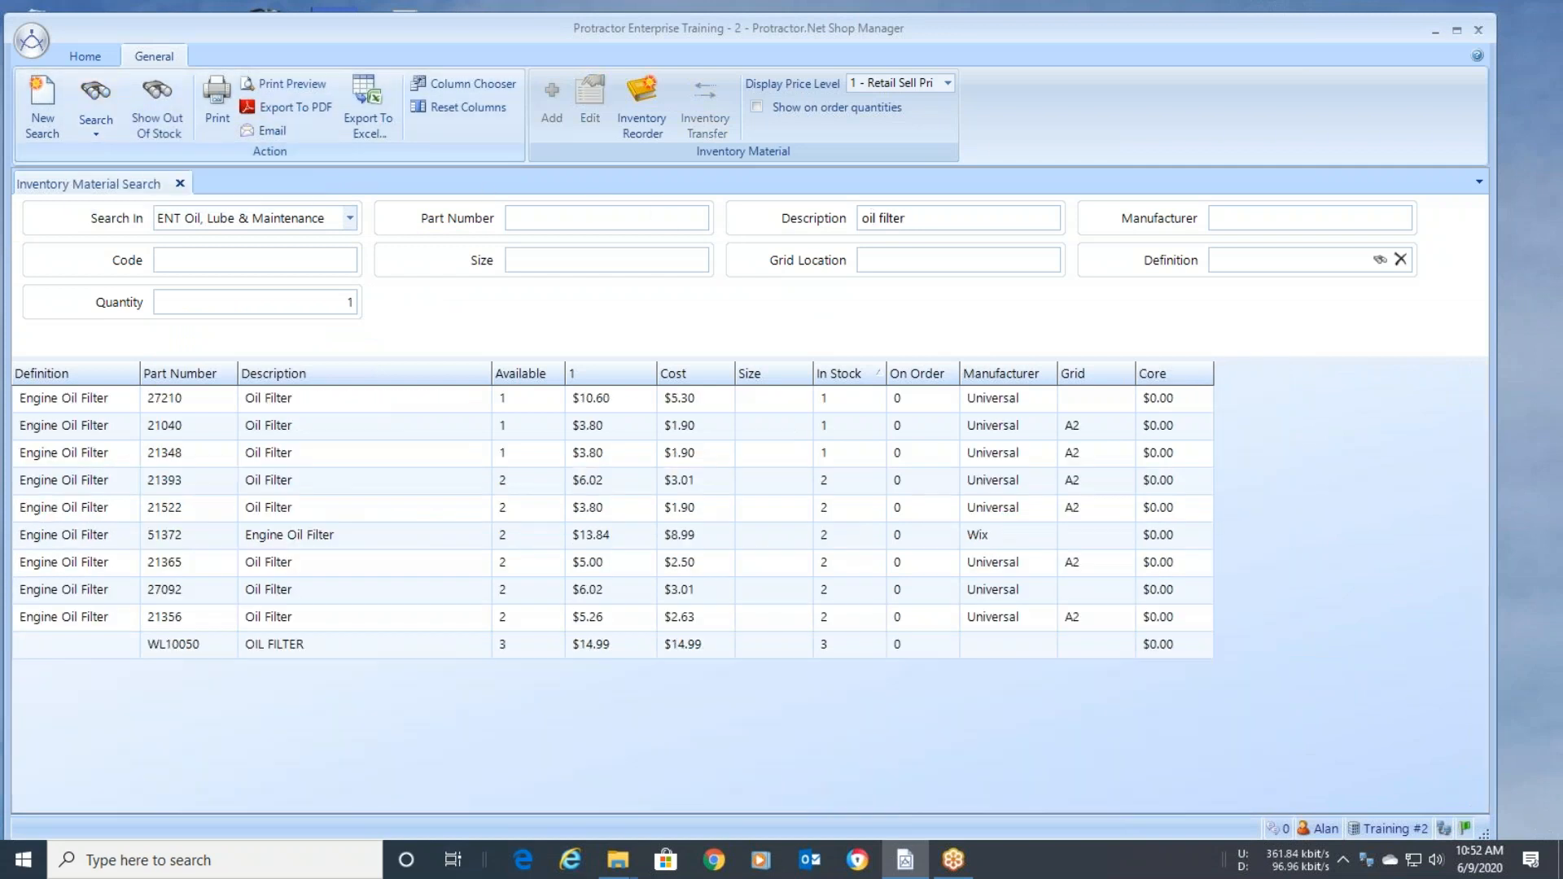
pyautogui.click(96, 136)
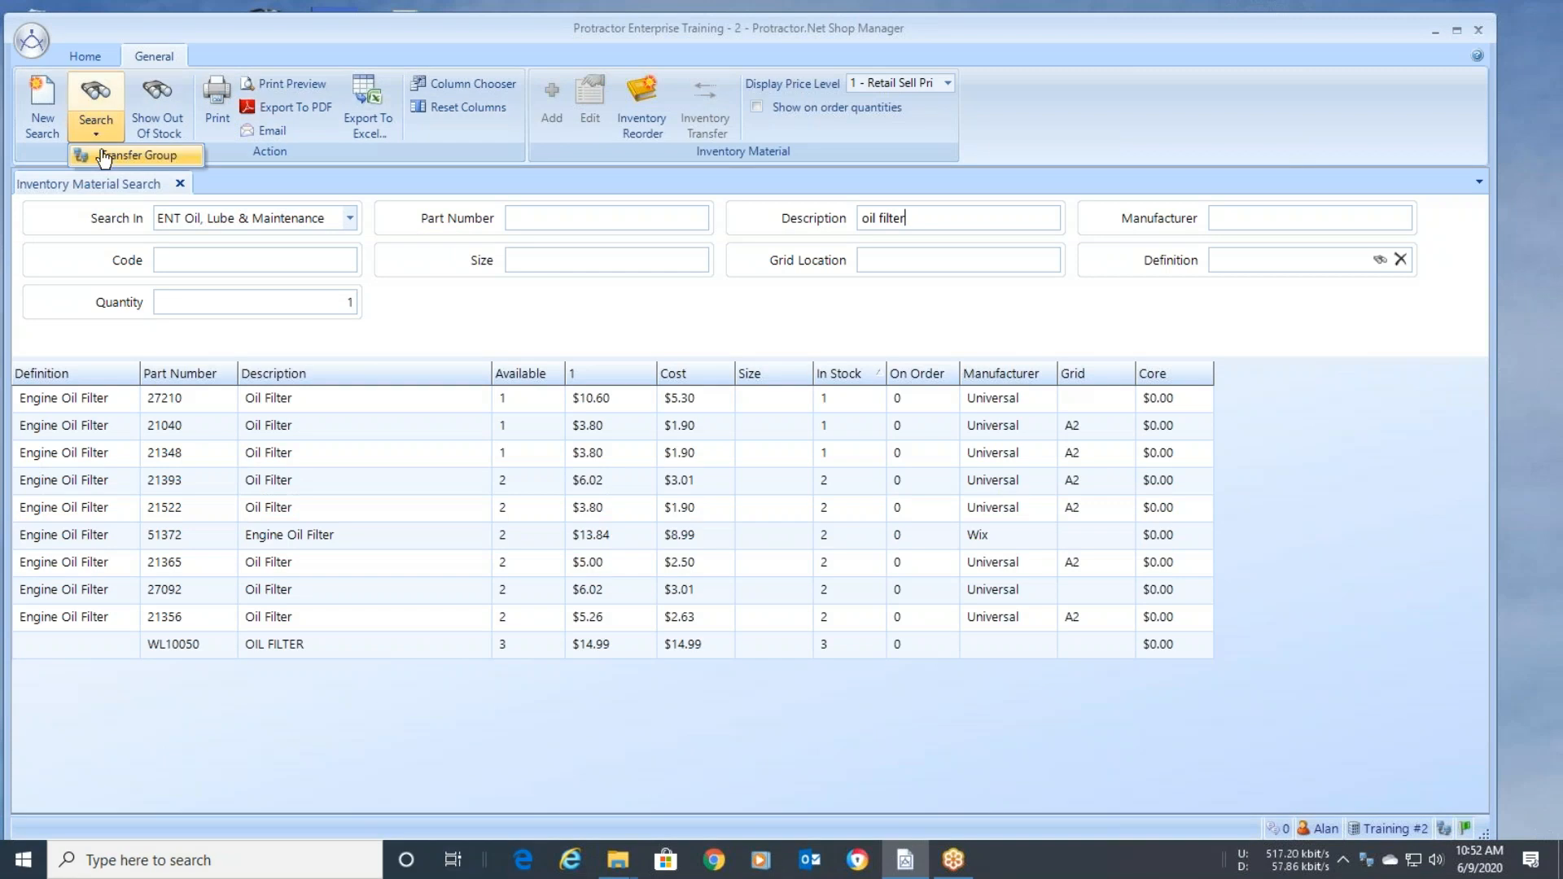
pyautogui.click(106, 157)
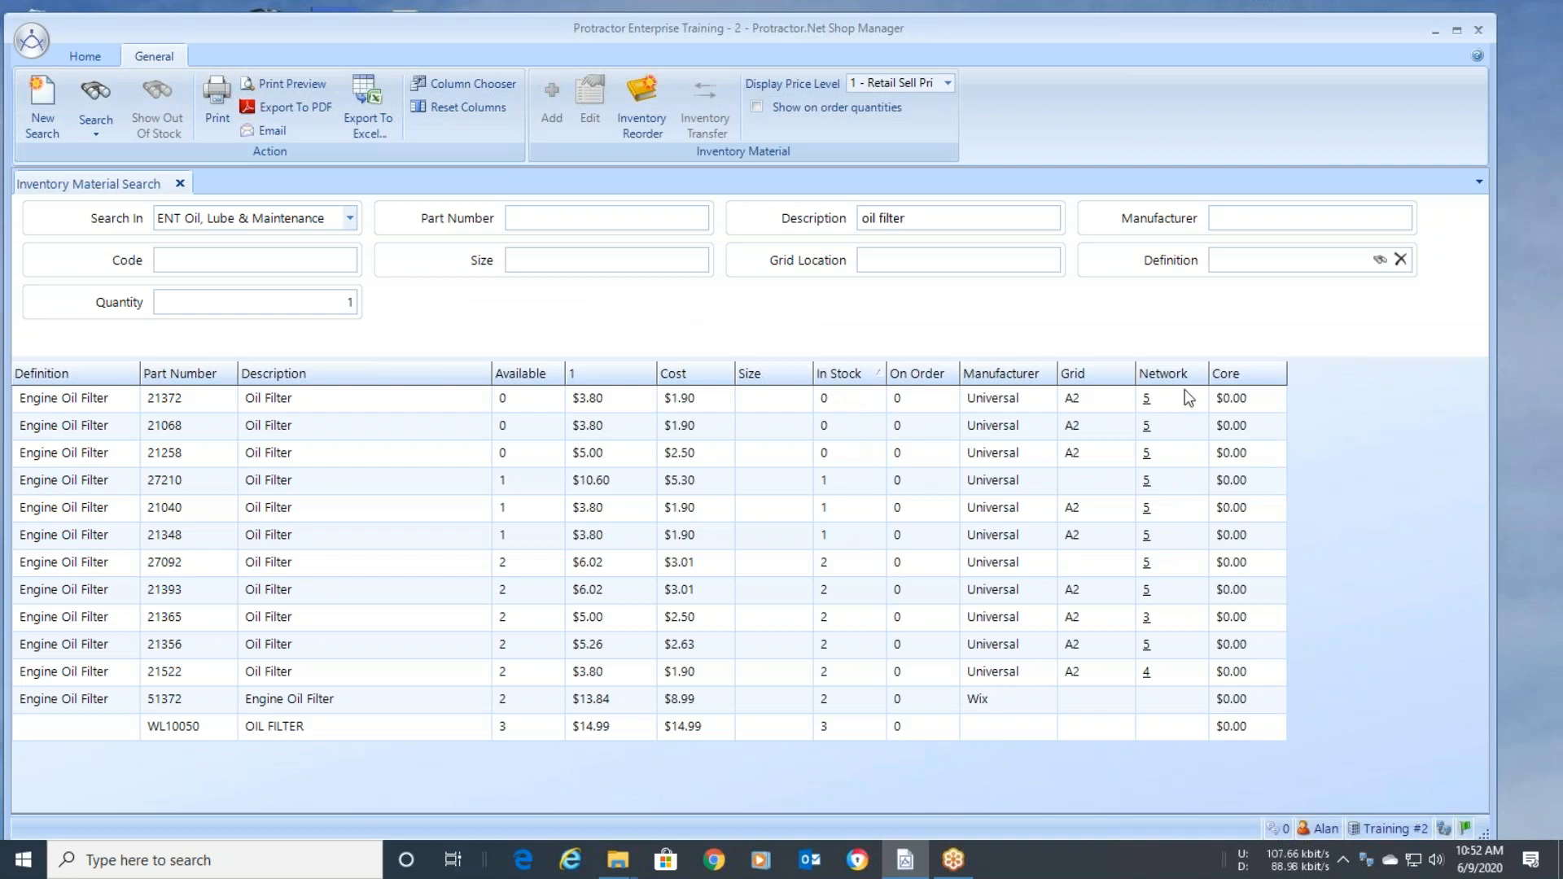
# Add 2 units of oil filter 21372 from Training #1 to the saved transfer request, save it for later, and close the inventory search.
pyautogui.moveTo(1163, 405)
pyautogui.click(1173, 406)
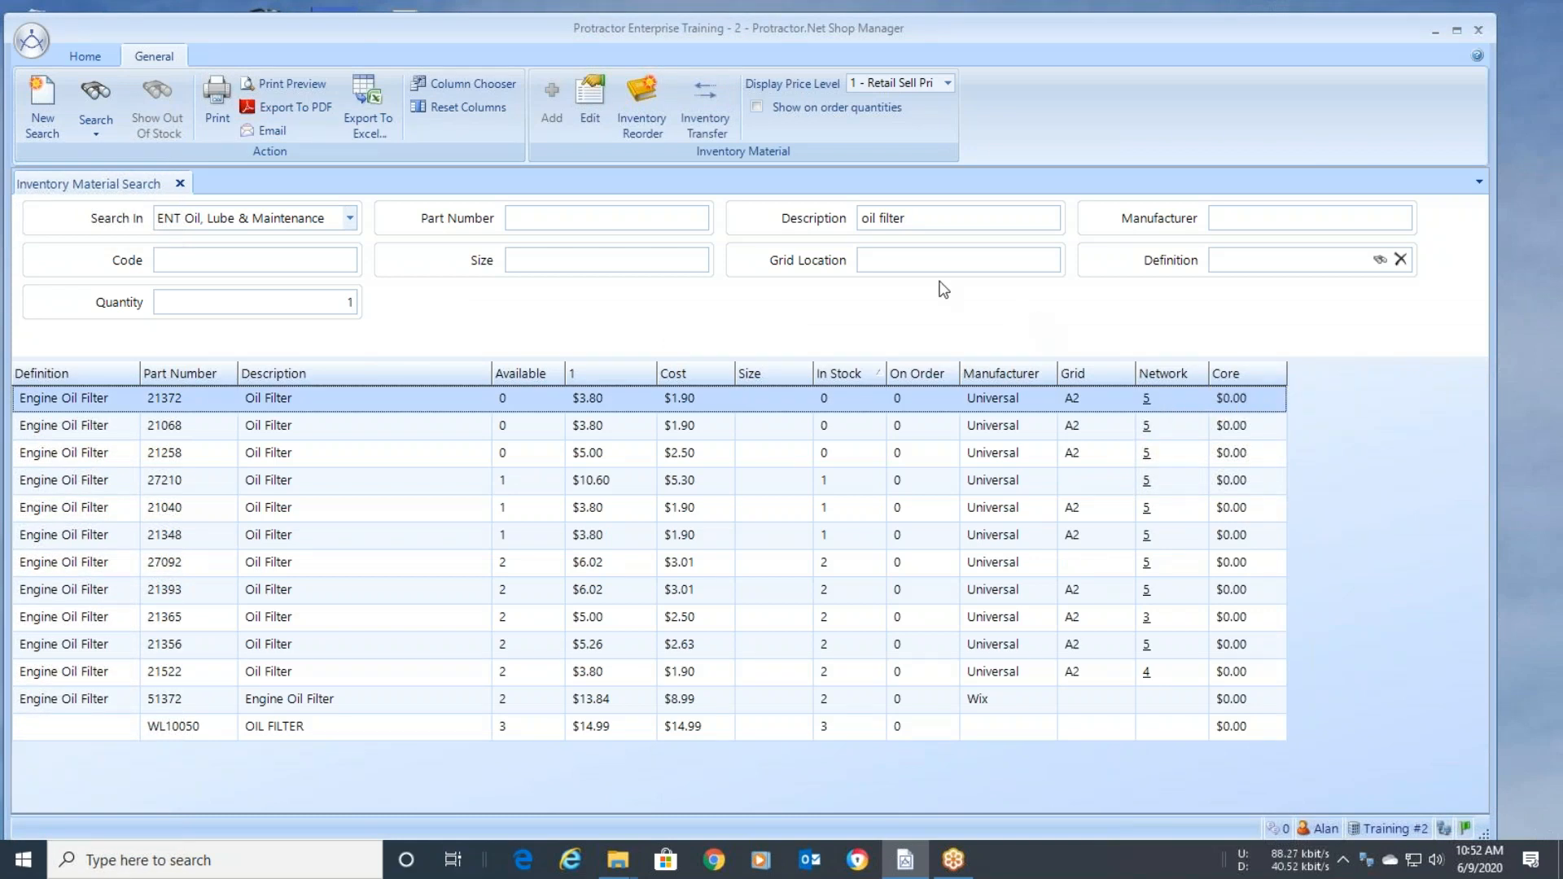
pyautogui.click(703, 104)
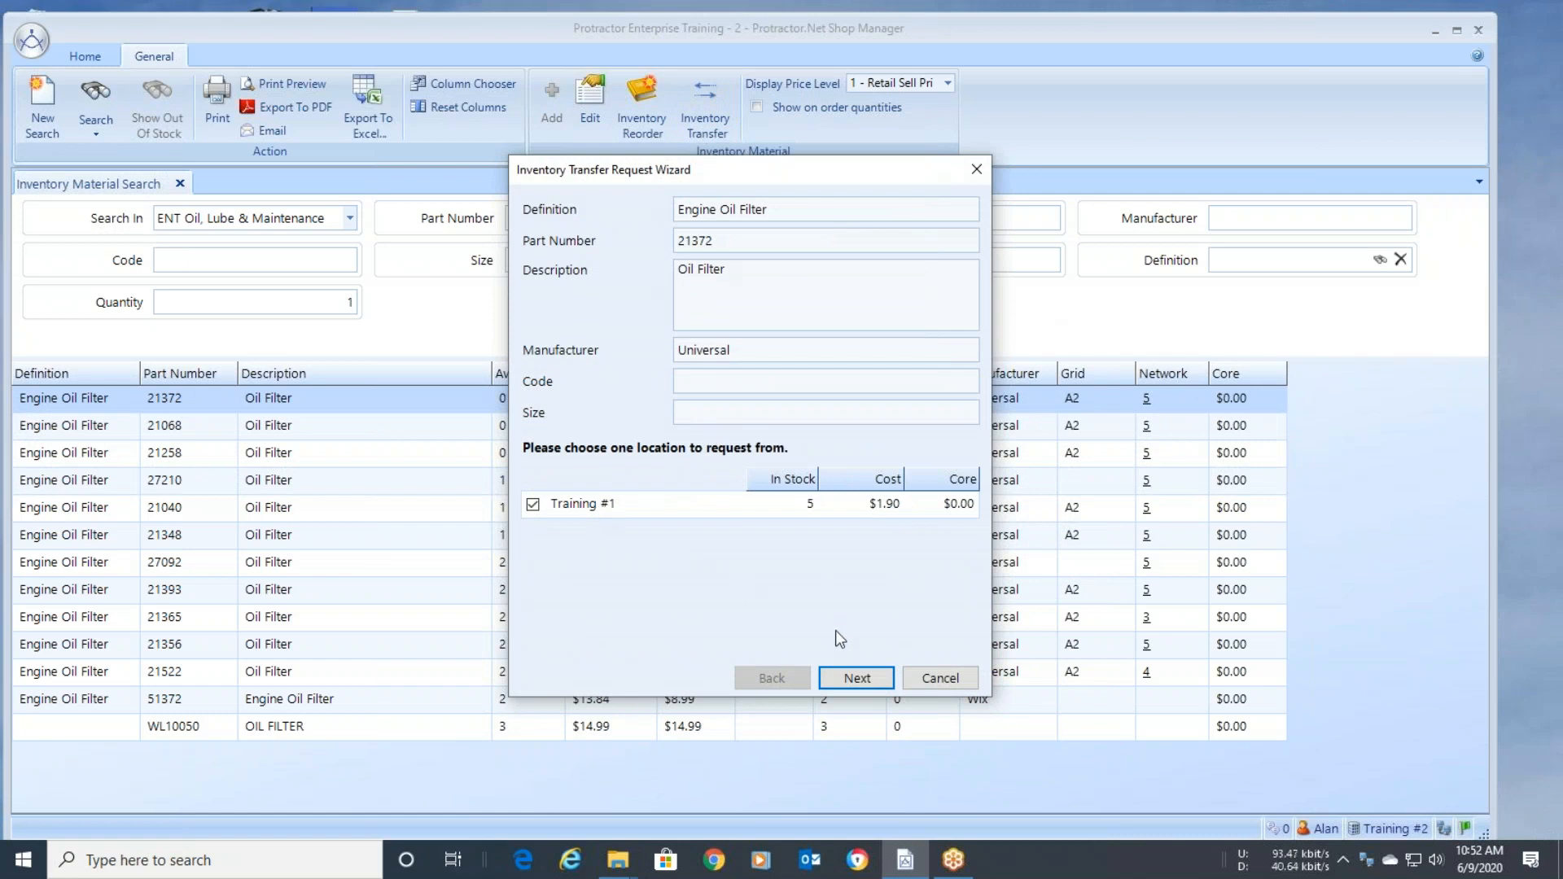
pyautogui.click(862, 680)
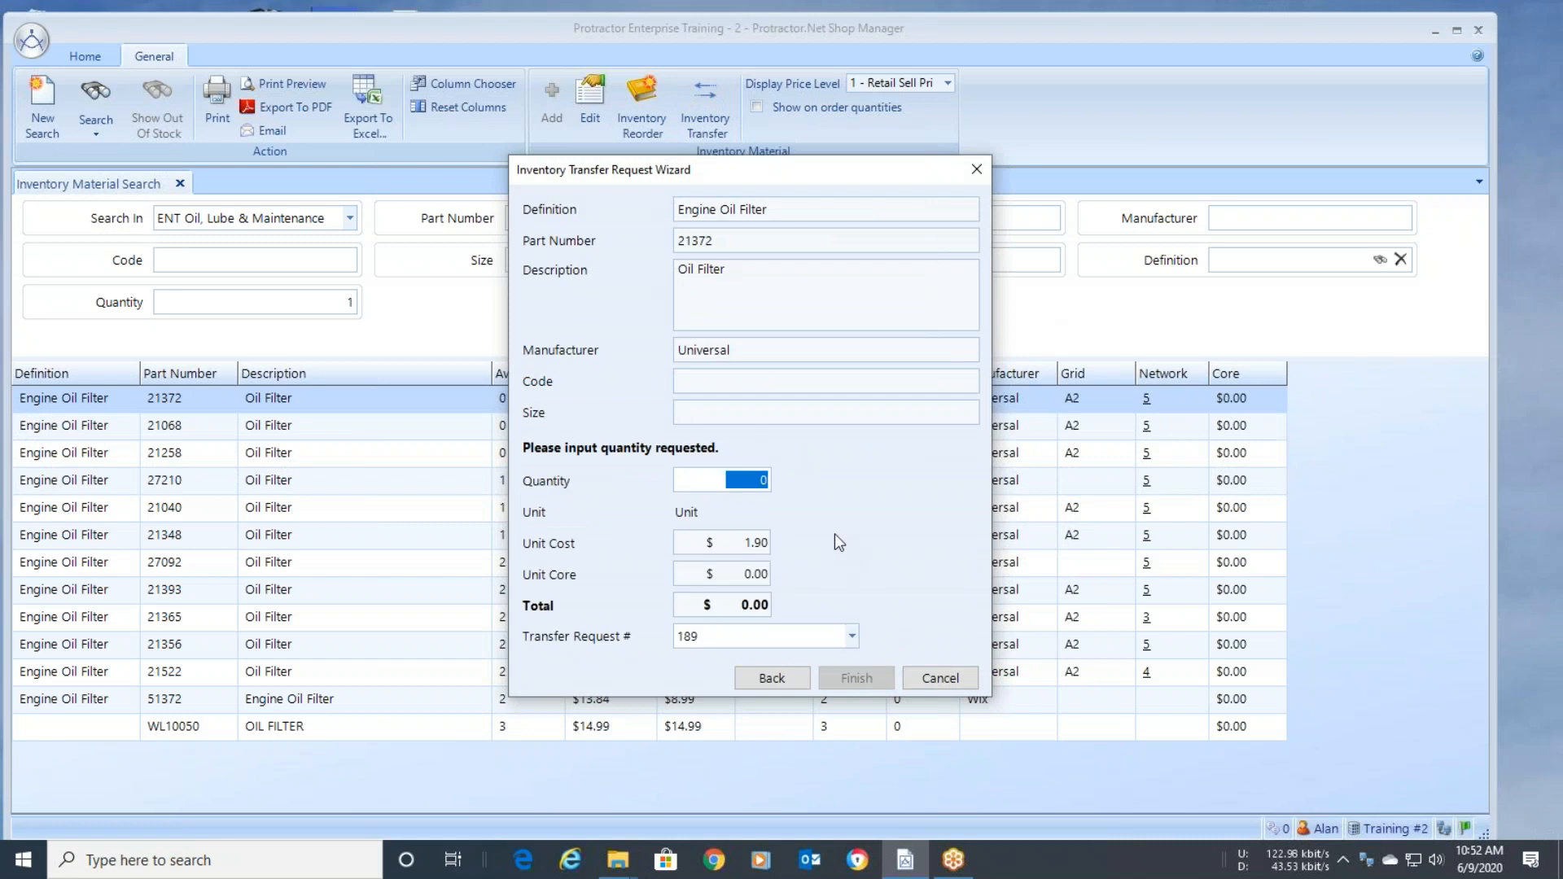
pyautogui.write('2')
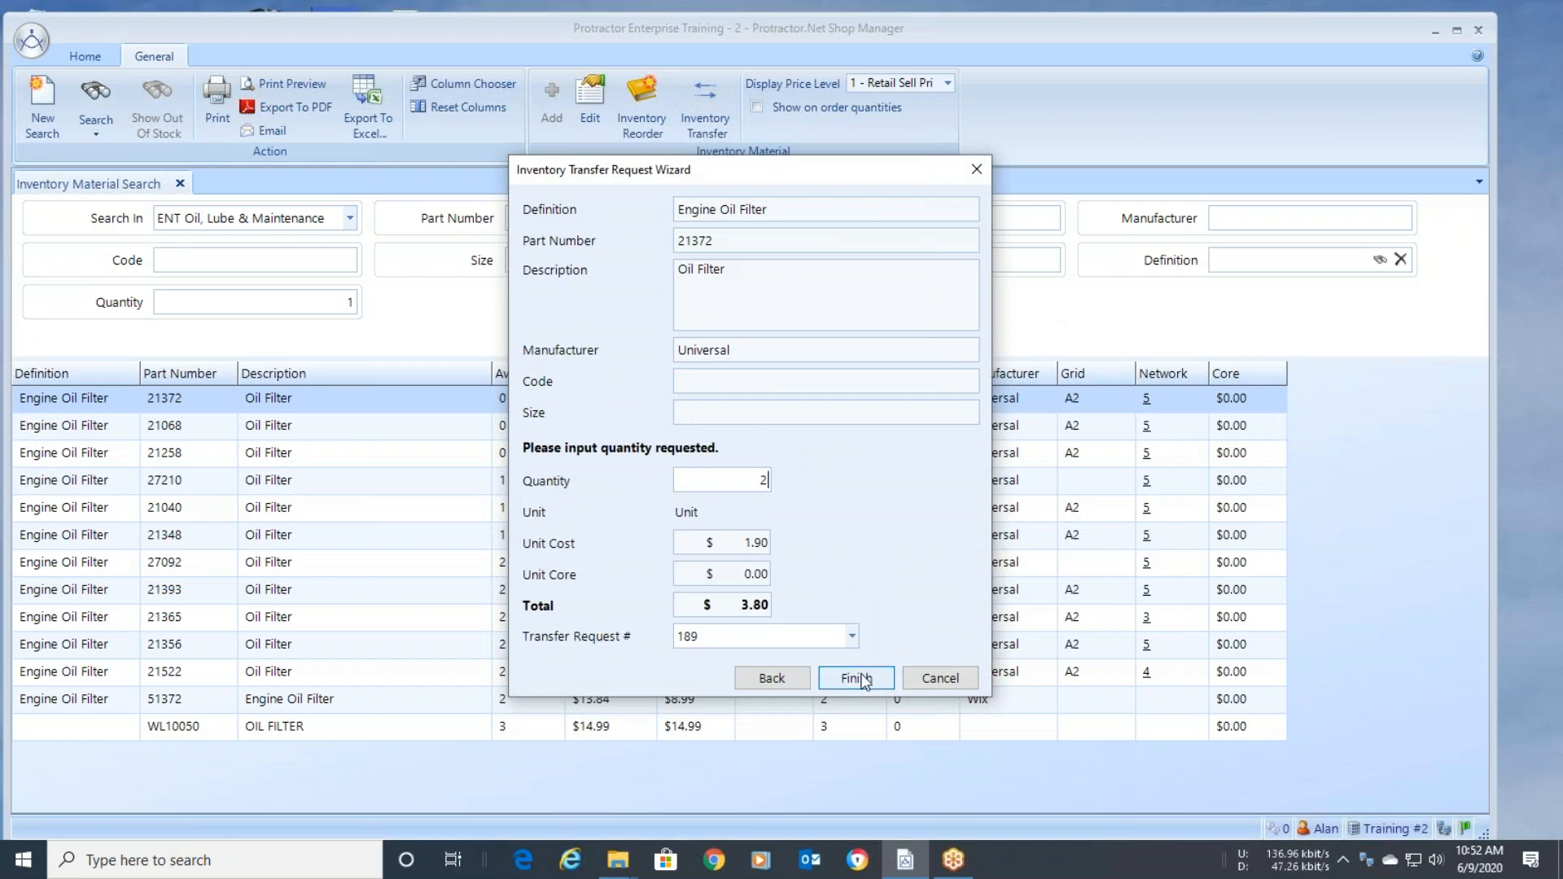
pyautogui.click(861, 680)
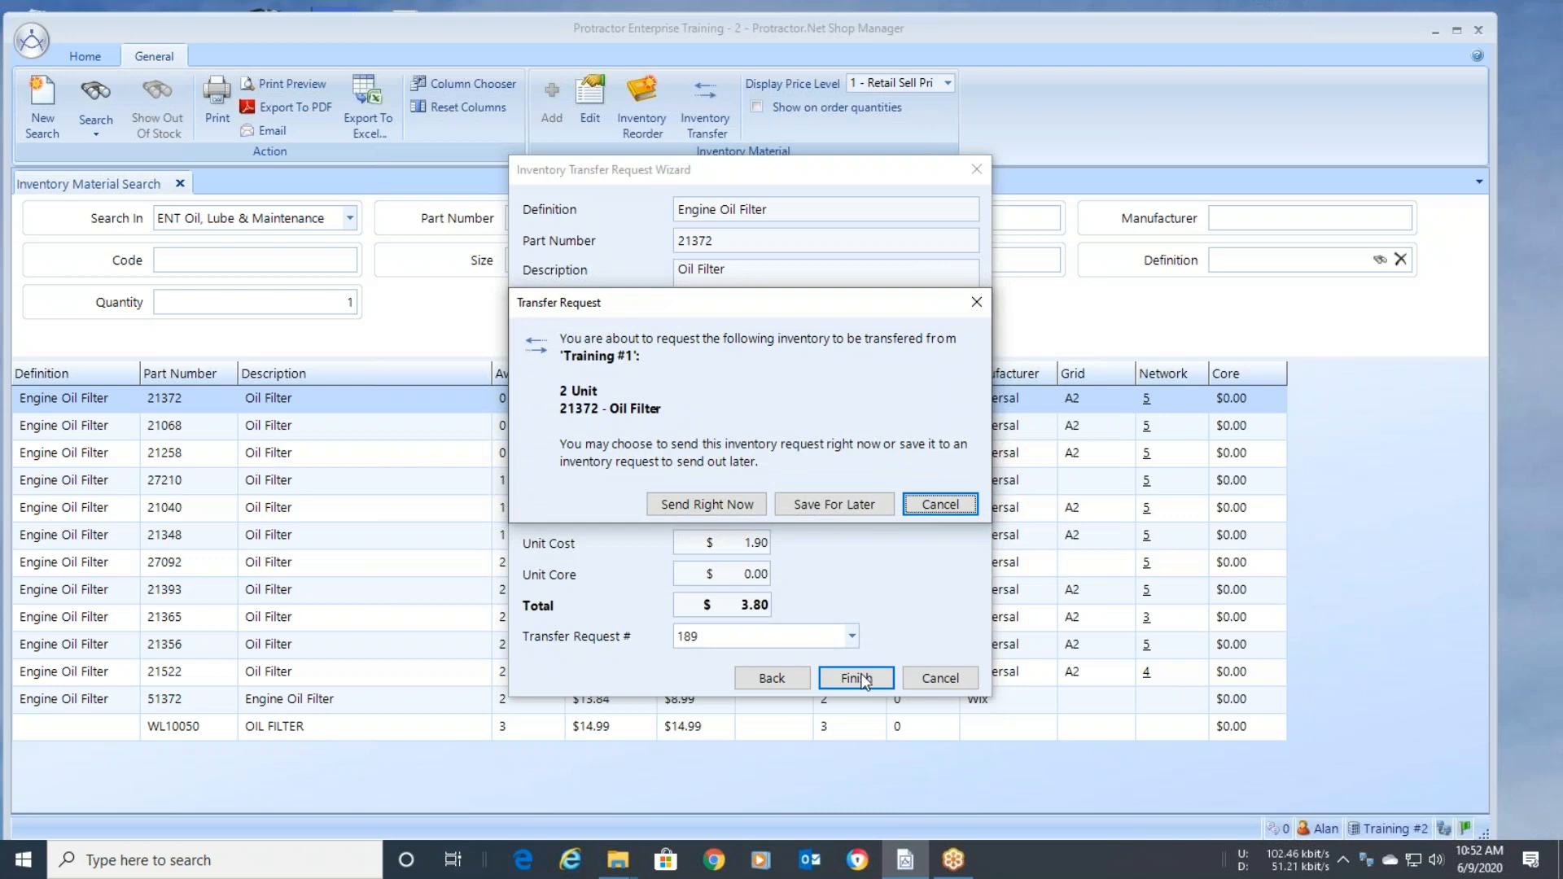
pyautogui.click(839, 500)
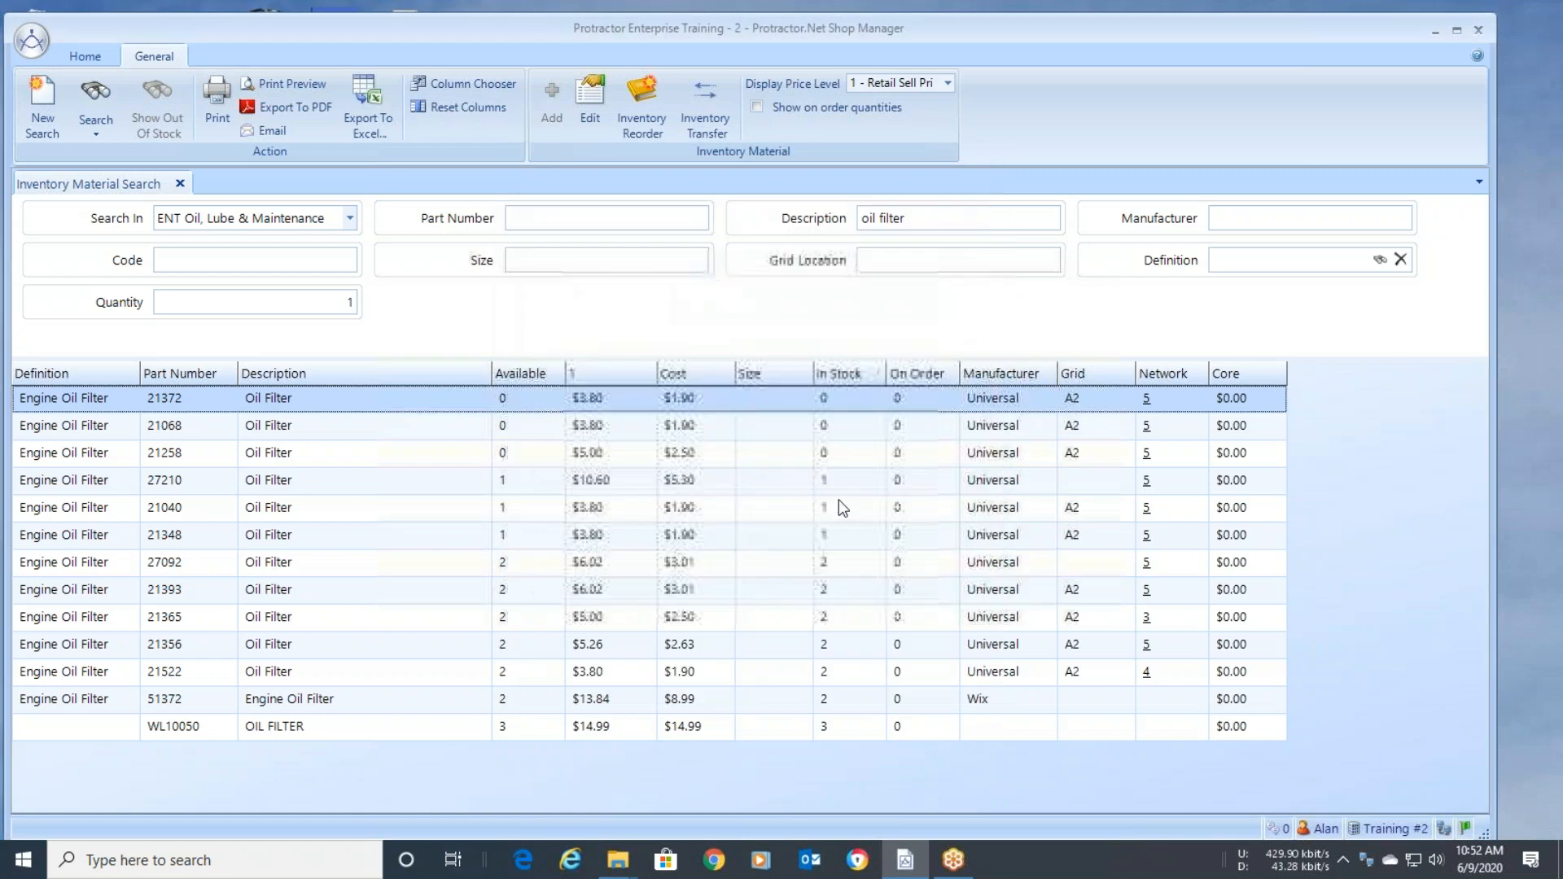
pyautogui.click(180, 183)
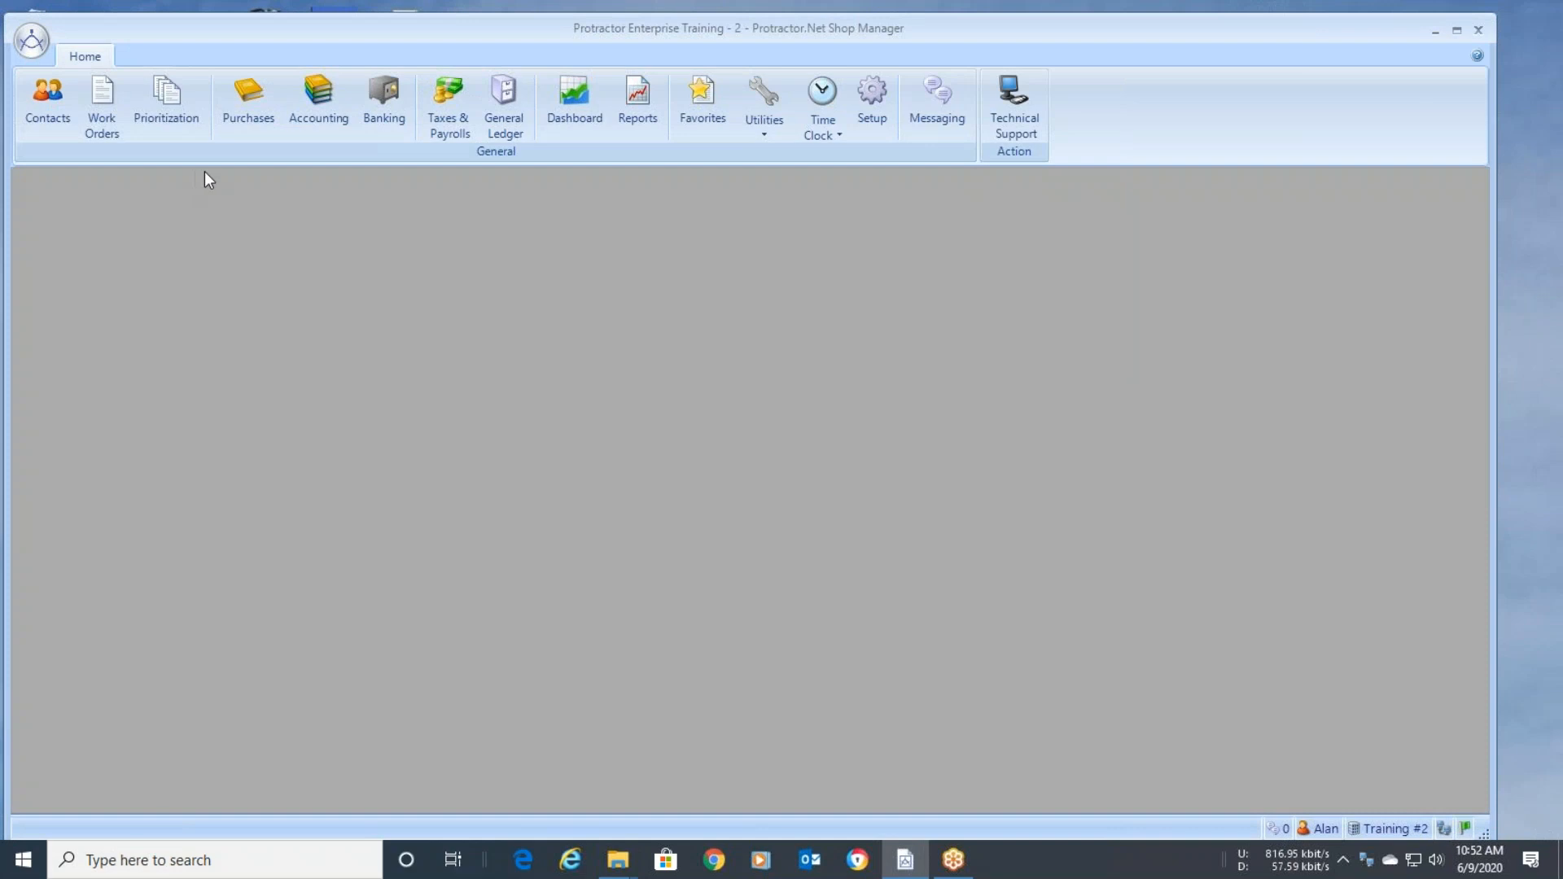
# Search the in-progress outgoing inventory transfer requests and open the pending request addressed to Training #1.
pyautogui.click(249, 107)
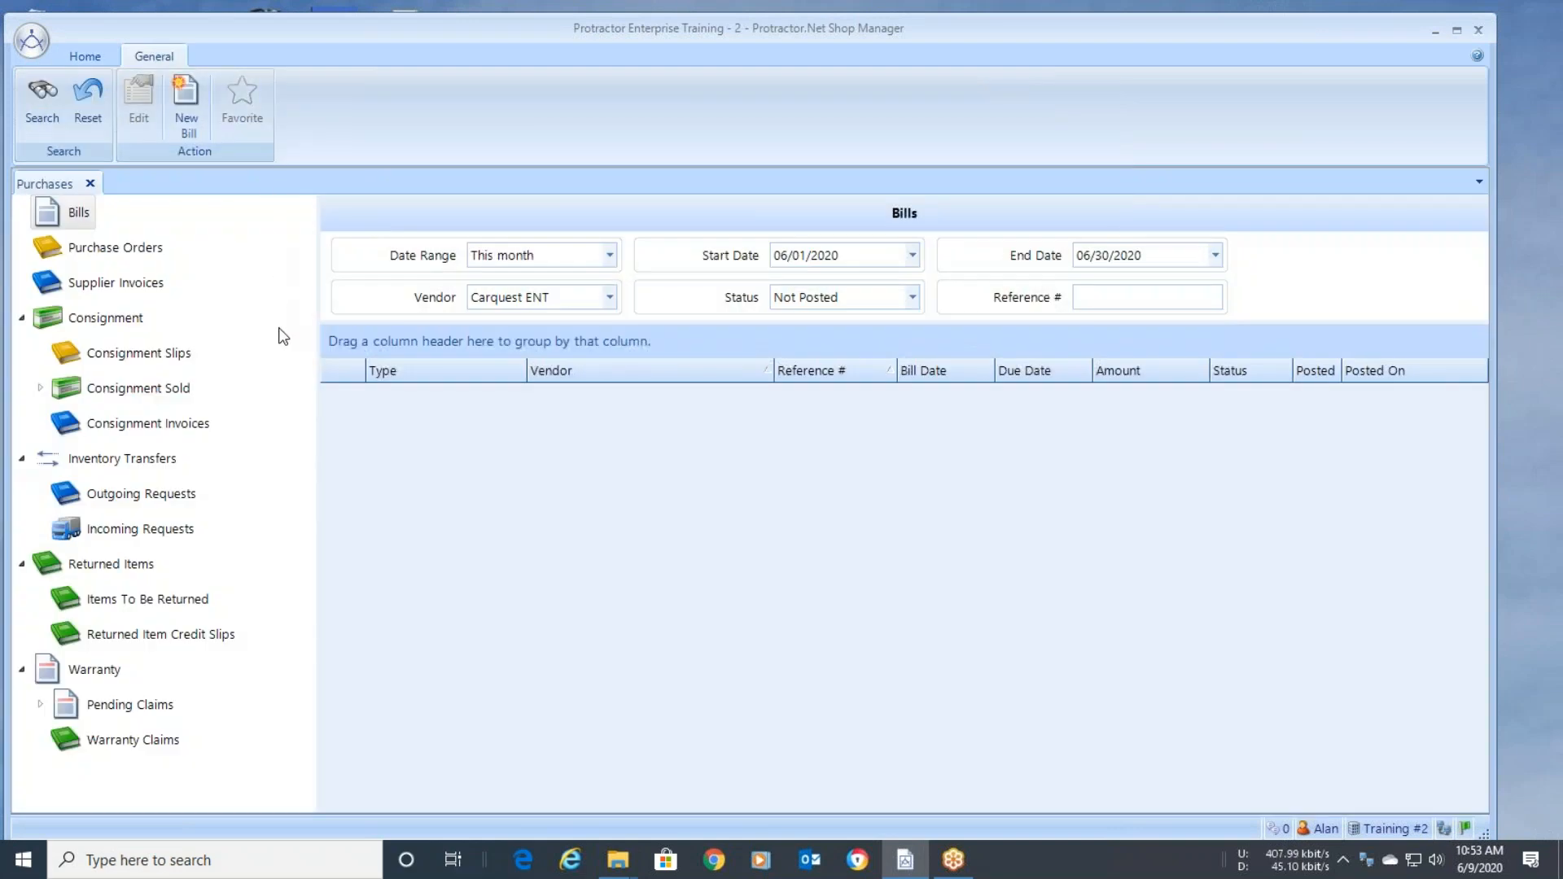
pyautogui.click(141, 496)
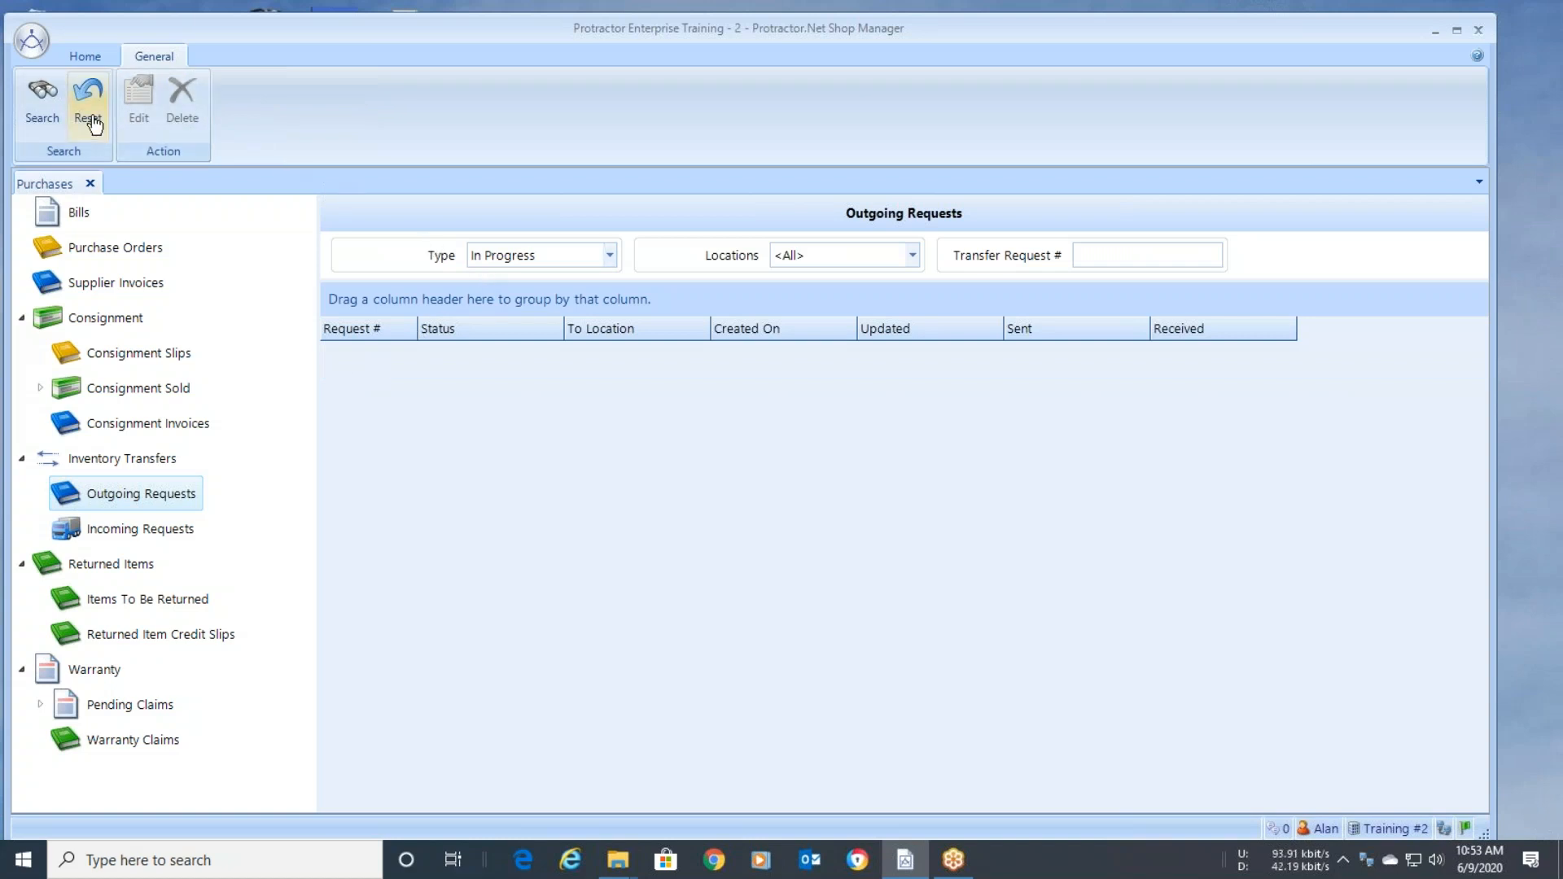
pyautogui.click(41, 96)
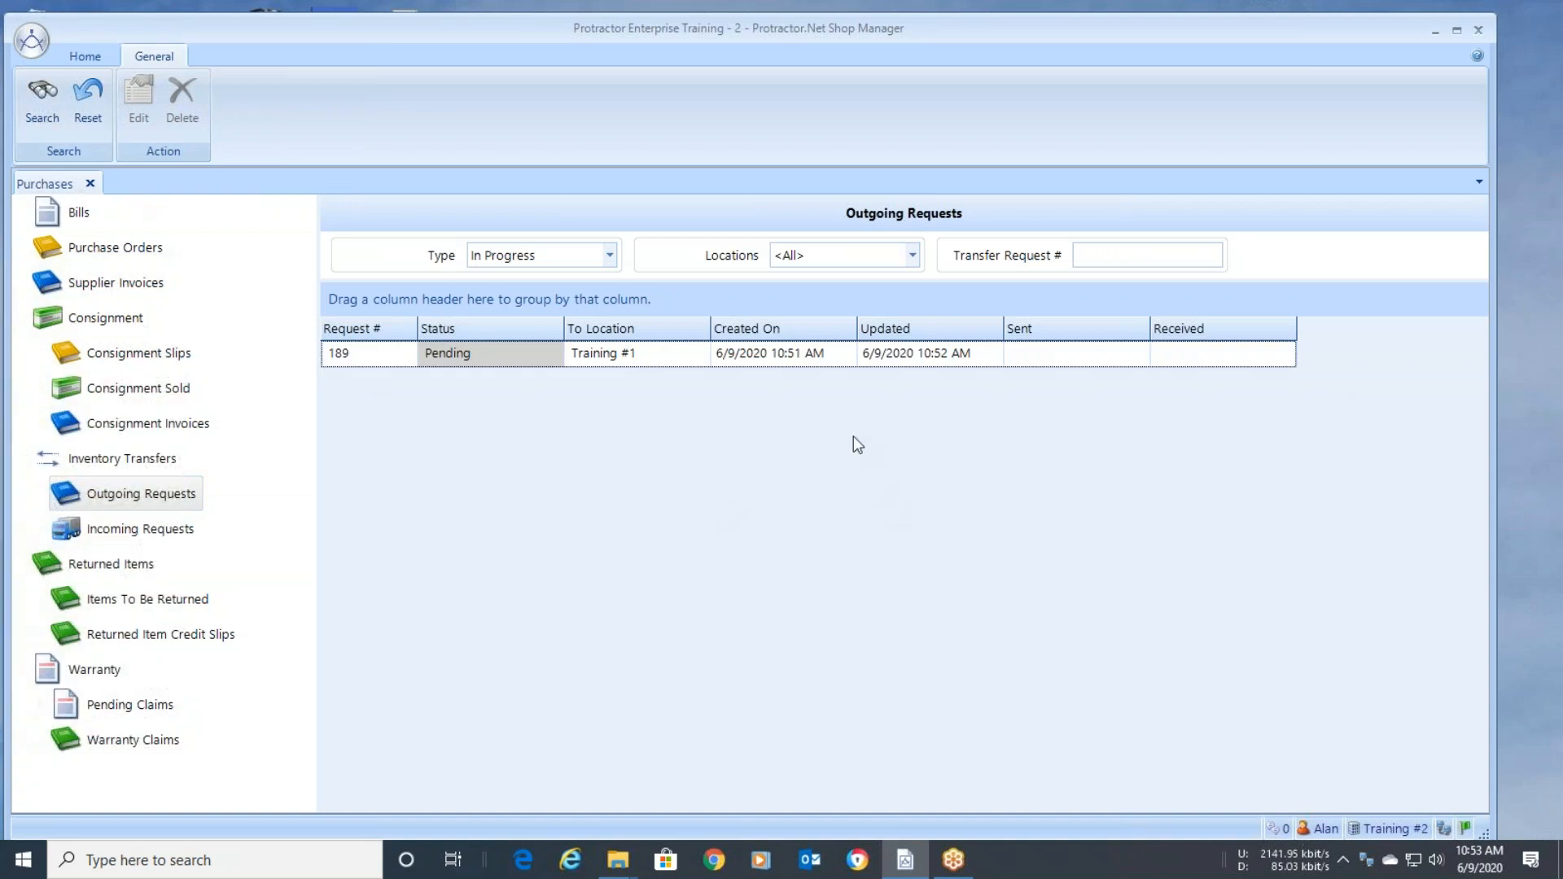
pyautogui.doubleClick(839, 355)
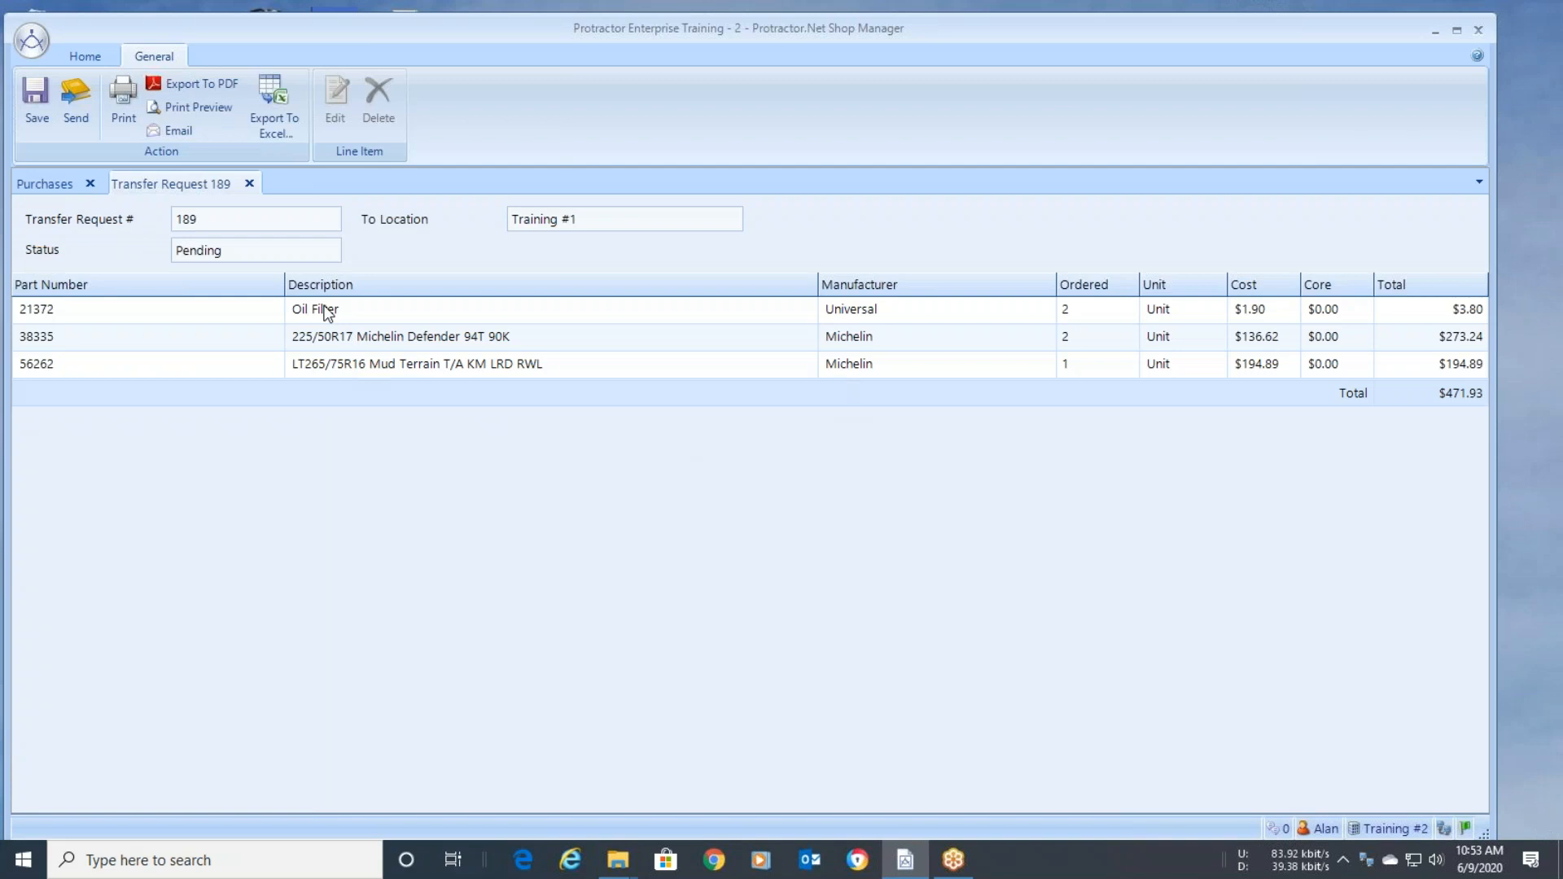
pyautogui.click(499, 371)
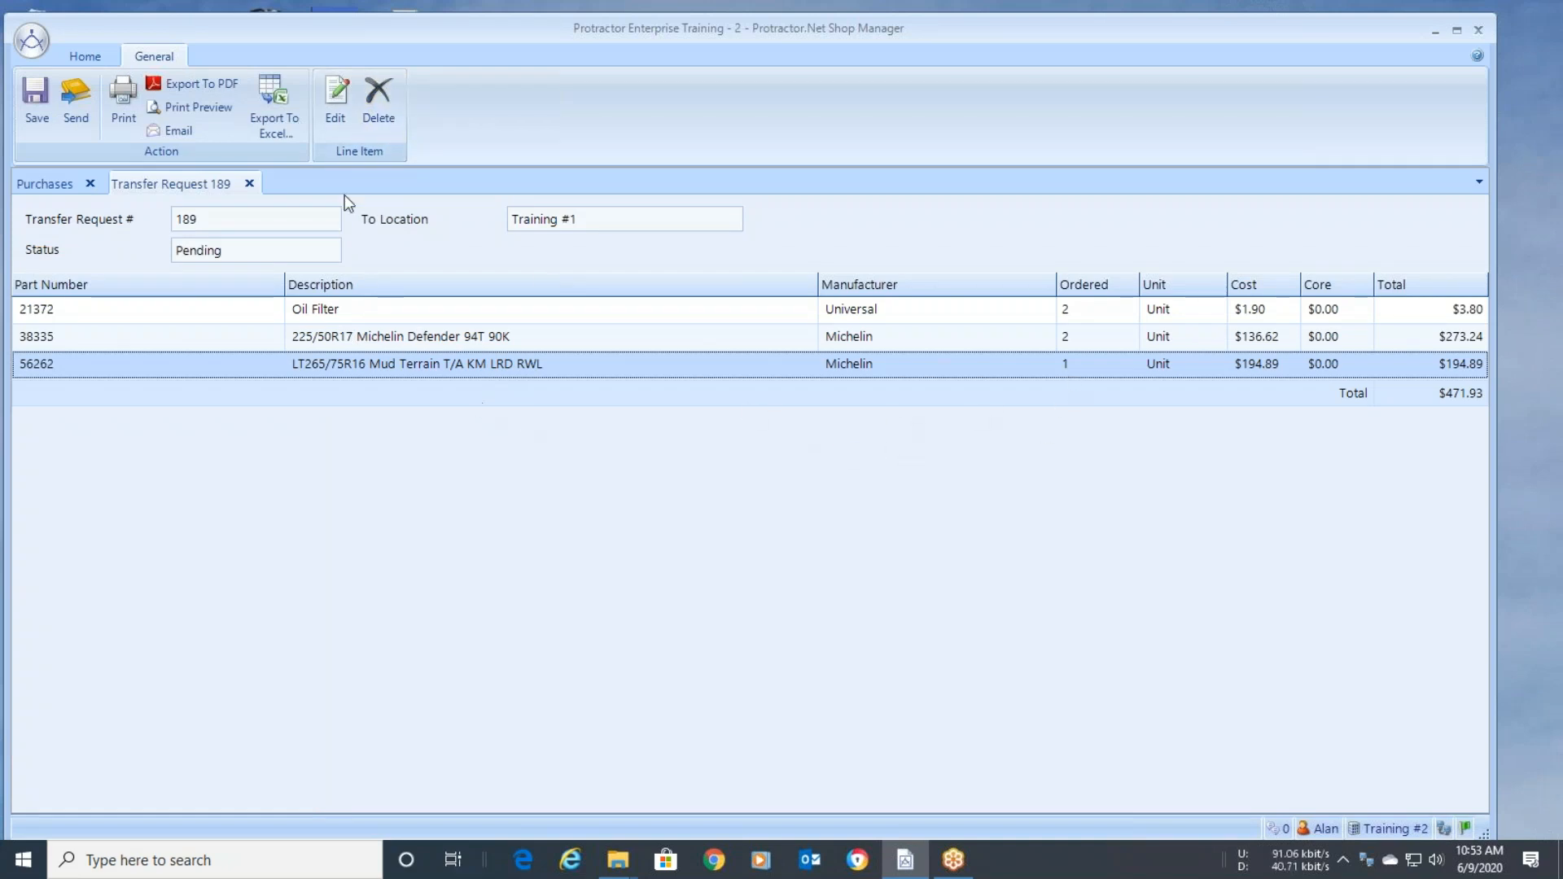
pyautogui.click(340, 121)
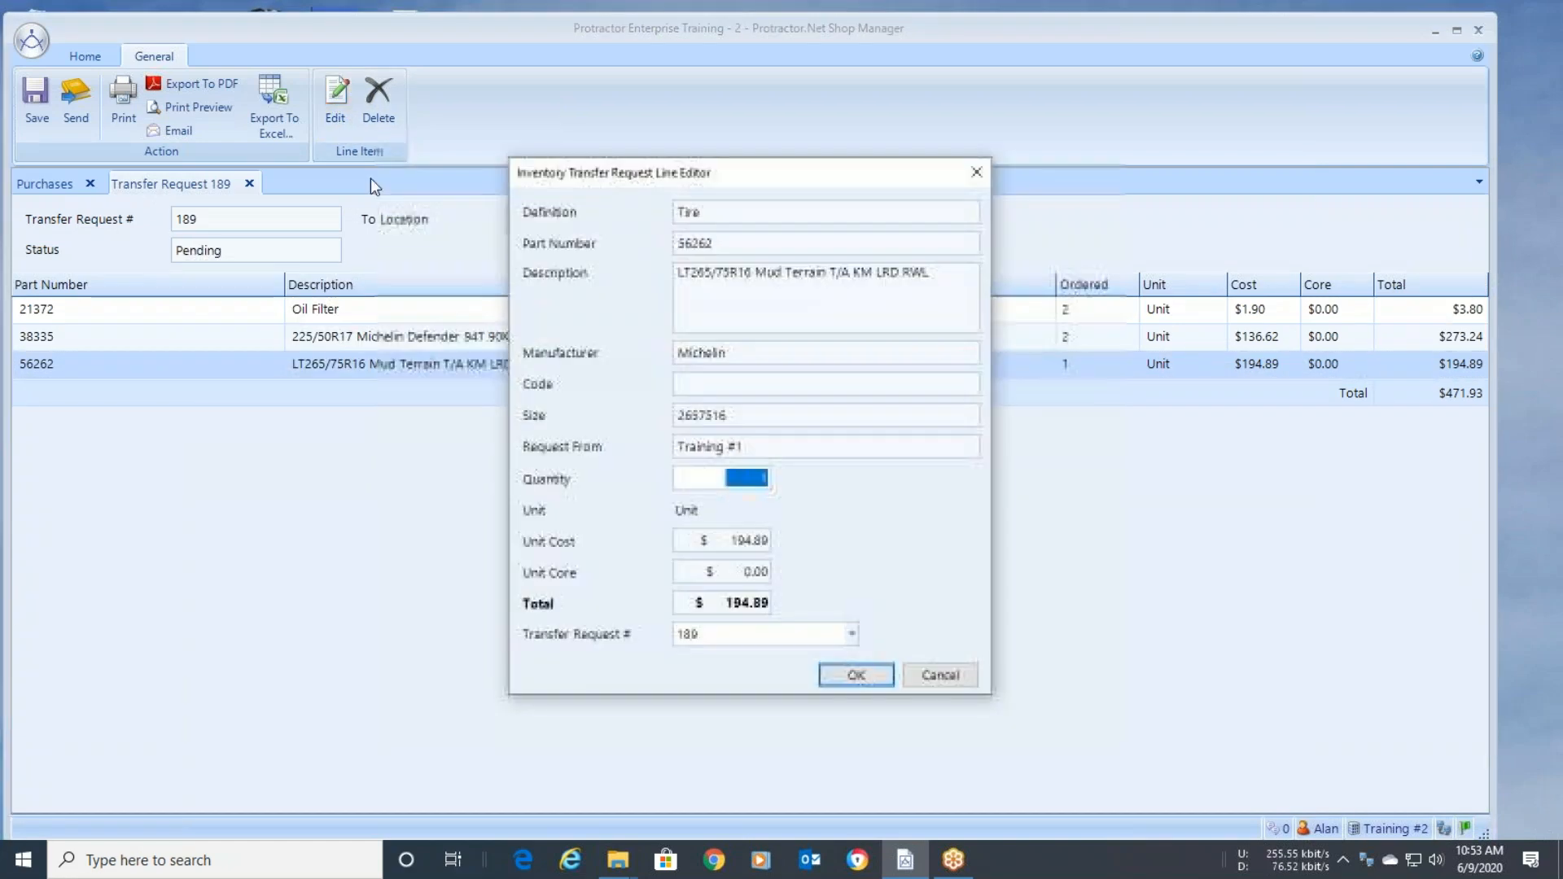
pyautogui.moveTo(704, 484); pyautogui.dragTo(819, 494)
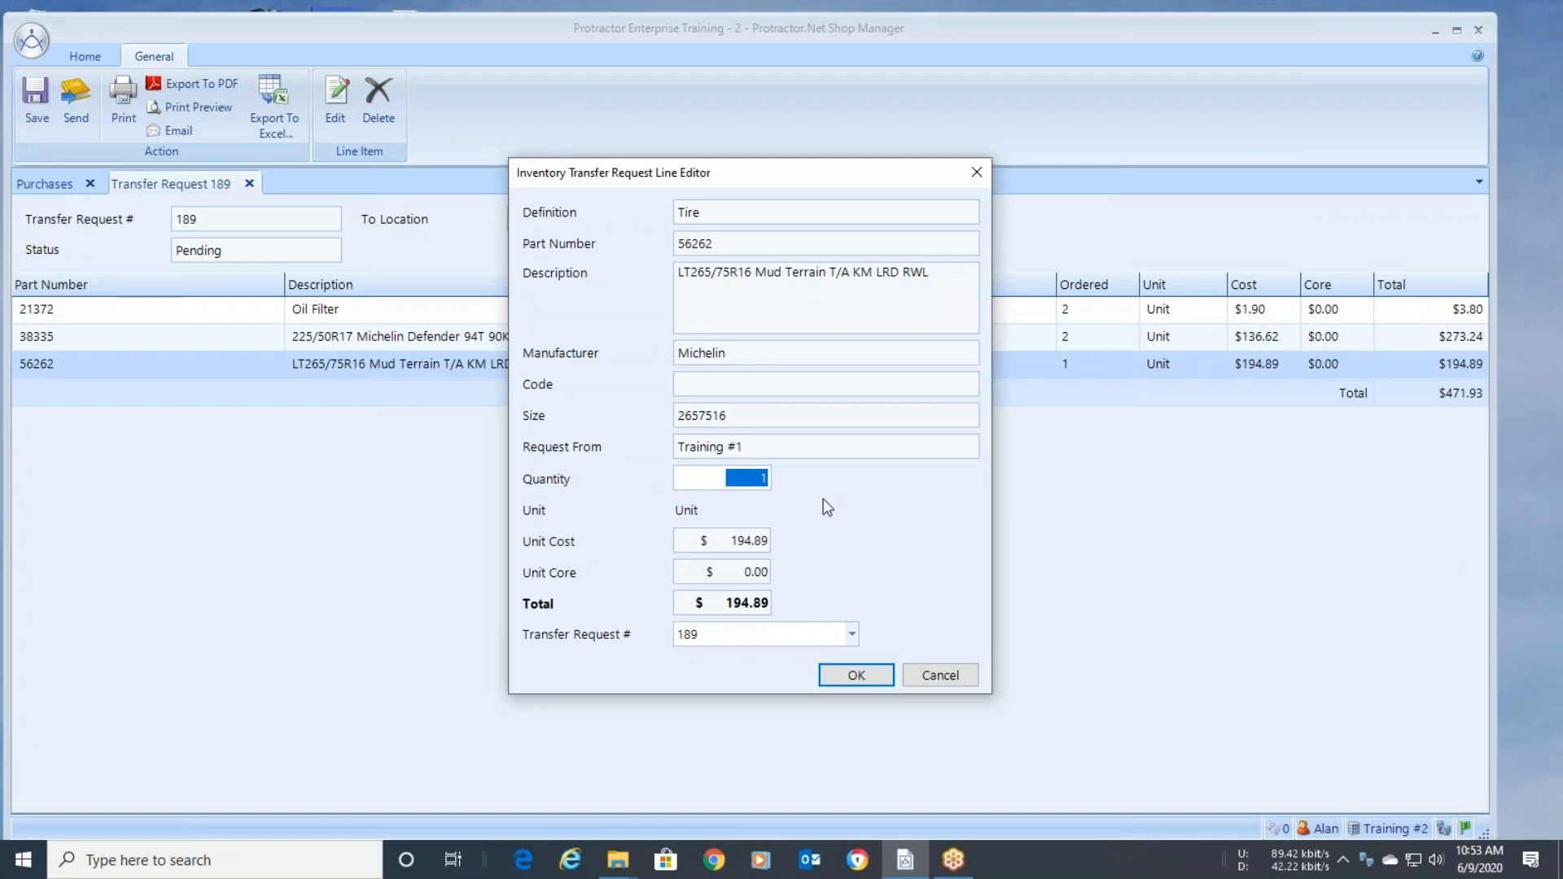
pyautogui.click(944, 675)
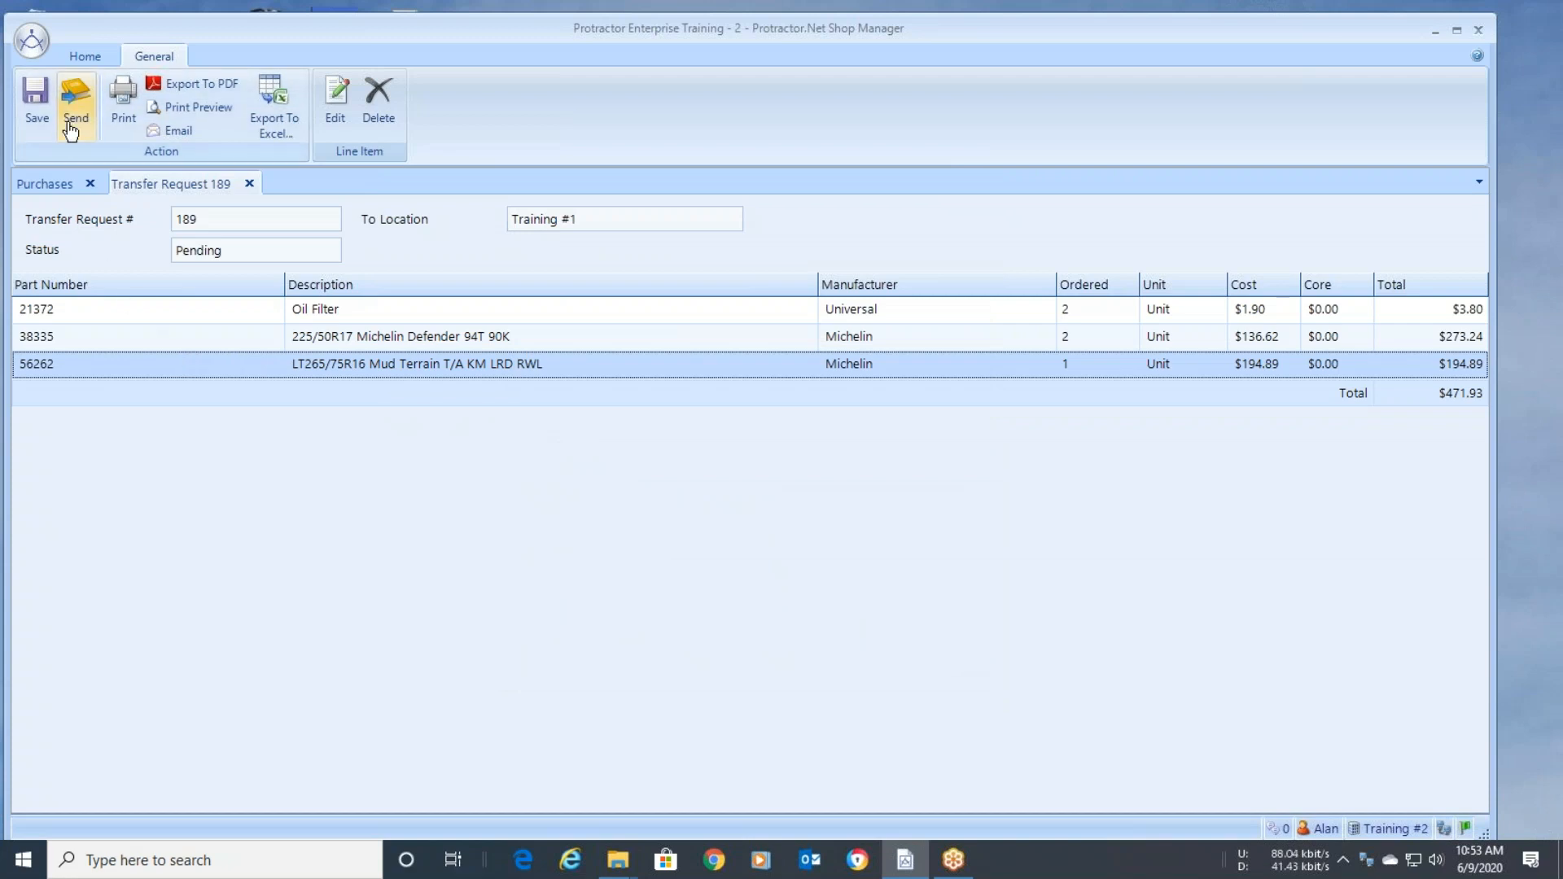
# Send the pending transfer request for the oil filters and tires to Training #1.
pyautogui.click(74, 95)
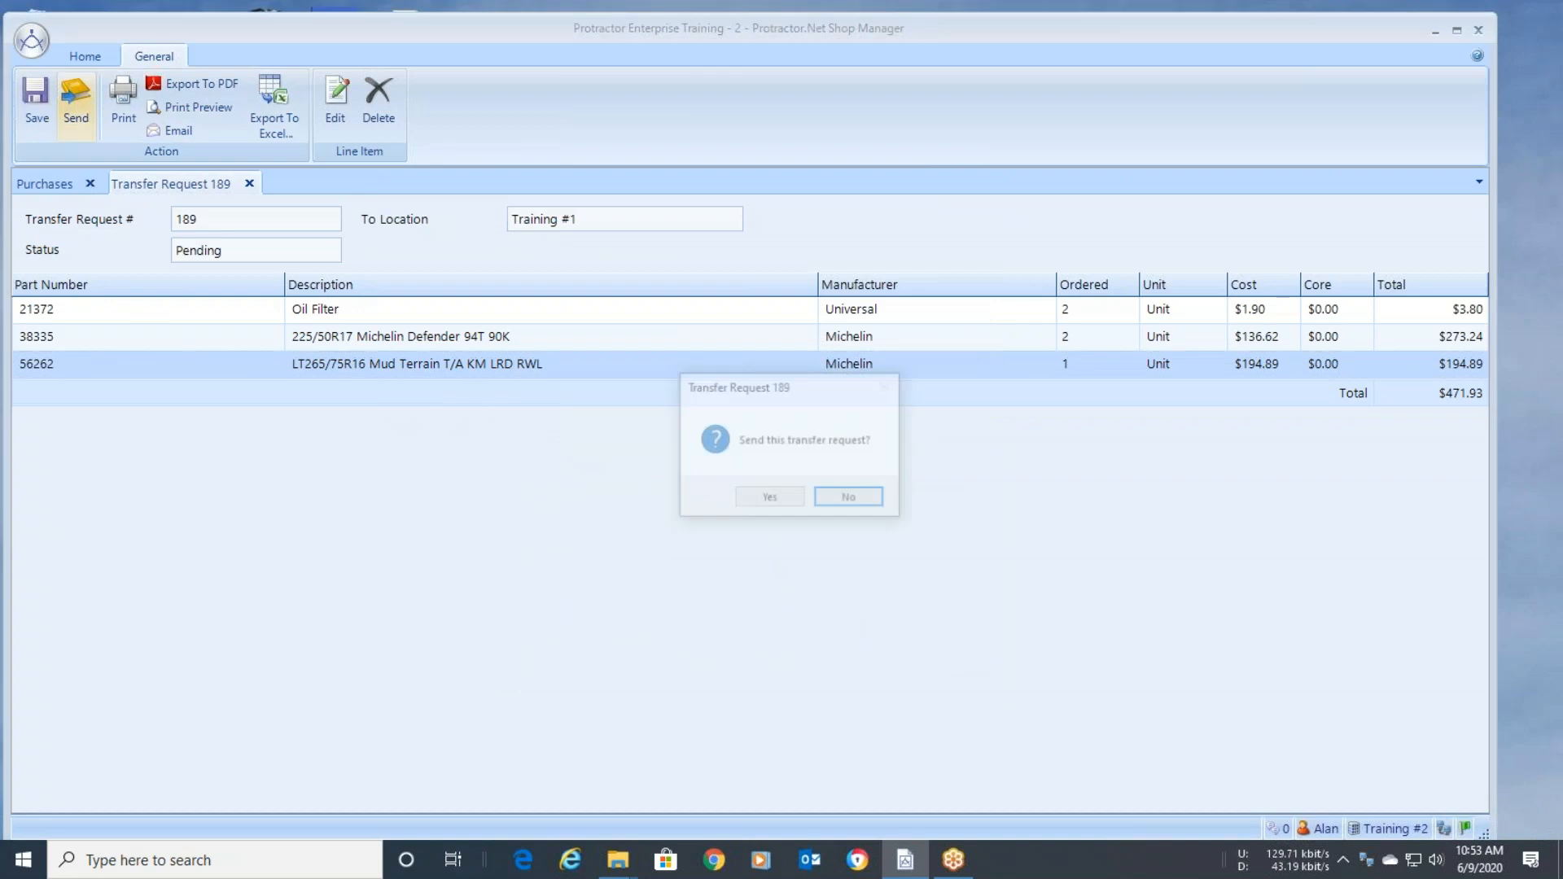
pyautogui.click(762, 499)
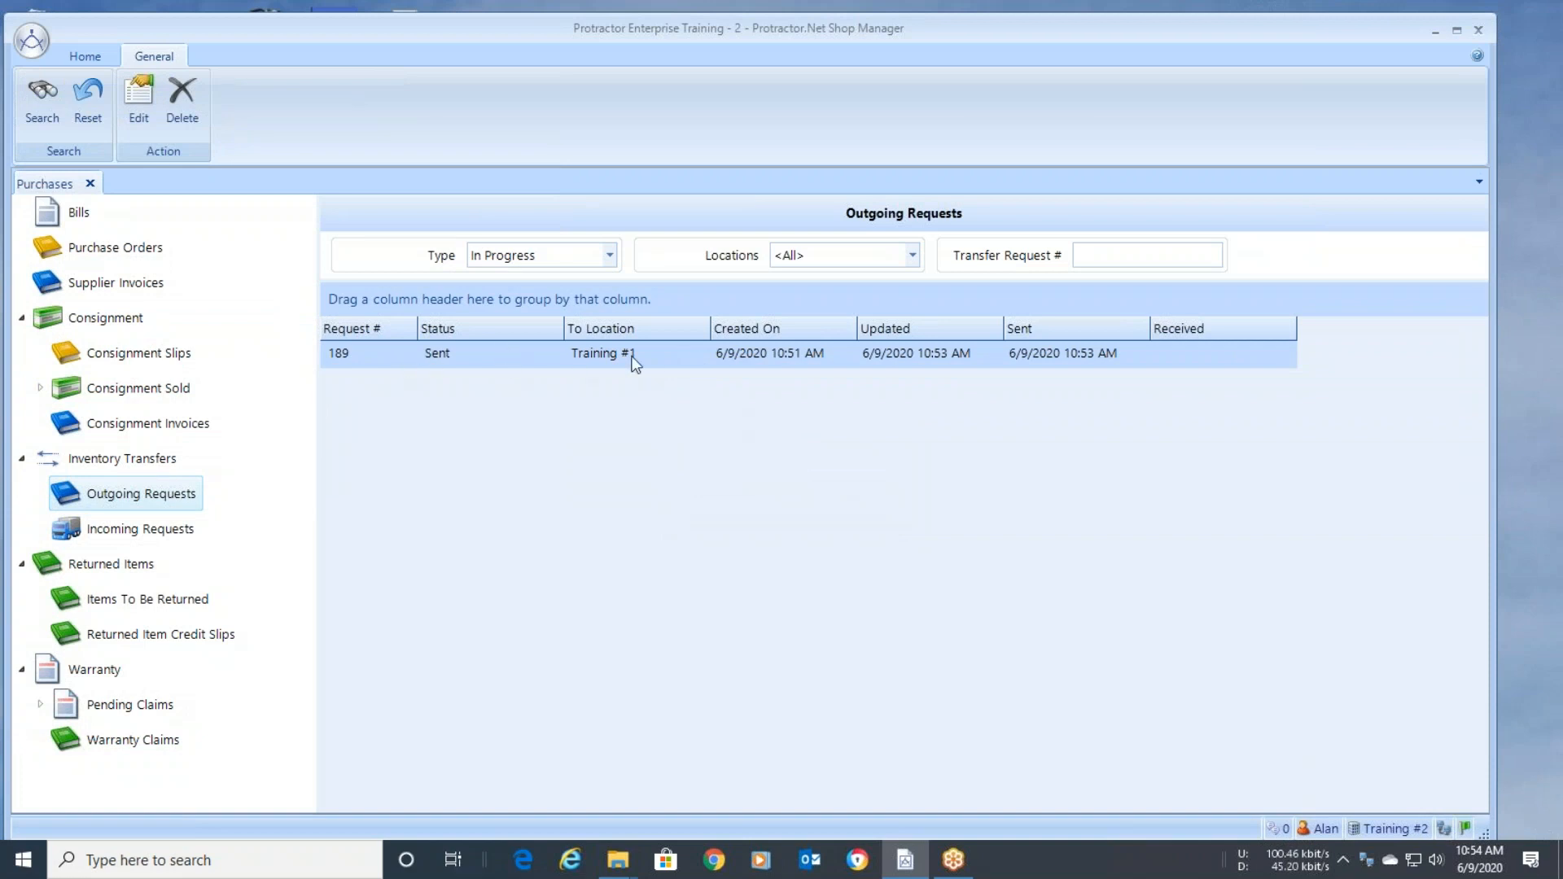
# Switch to the Training #1 shop window and open the new transfer request from the message sent by Training #2.
pyautogui.click(1535, 642)
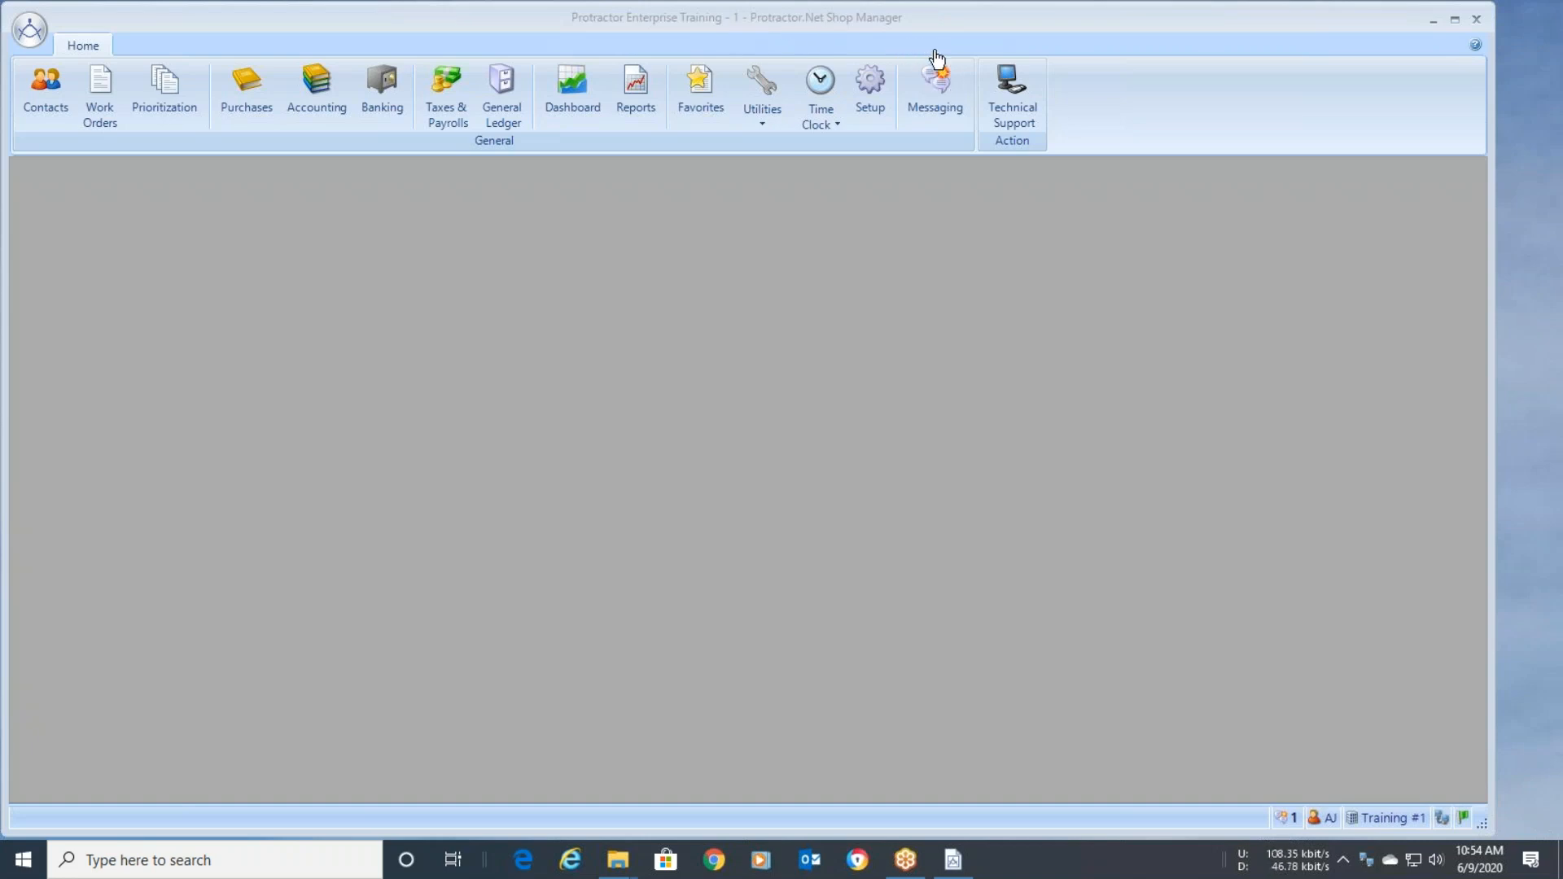
pyautogui.click(943, 89)
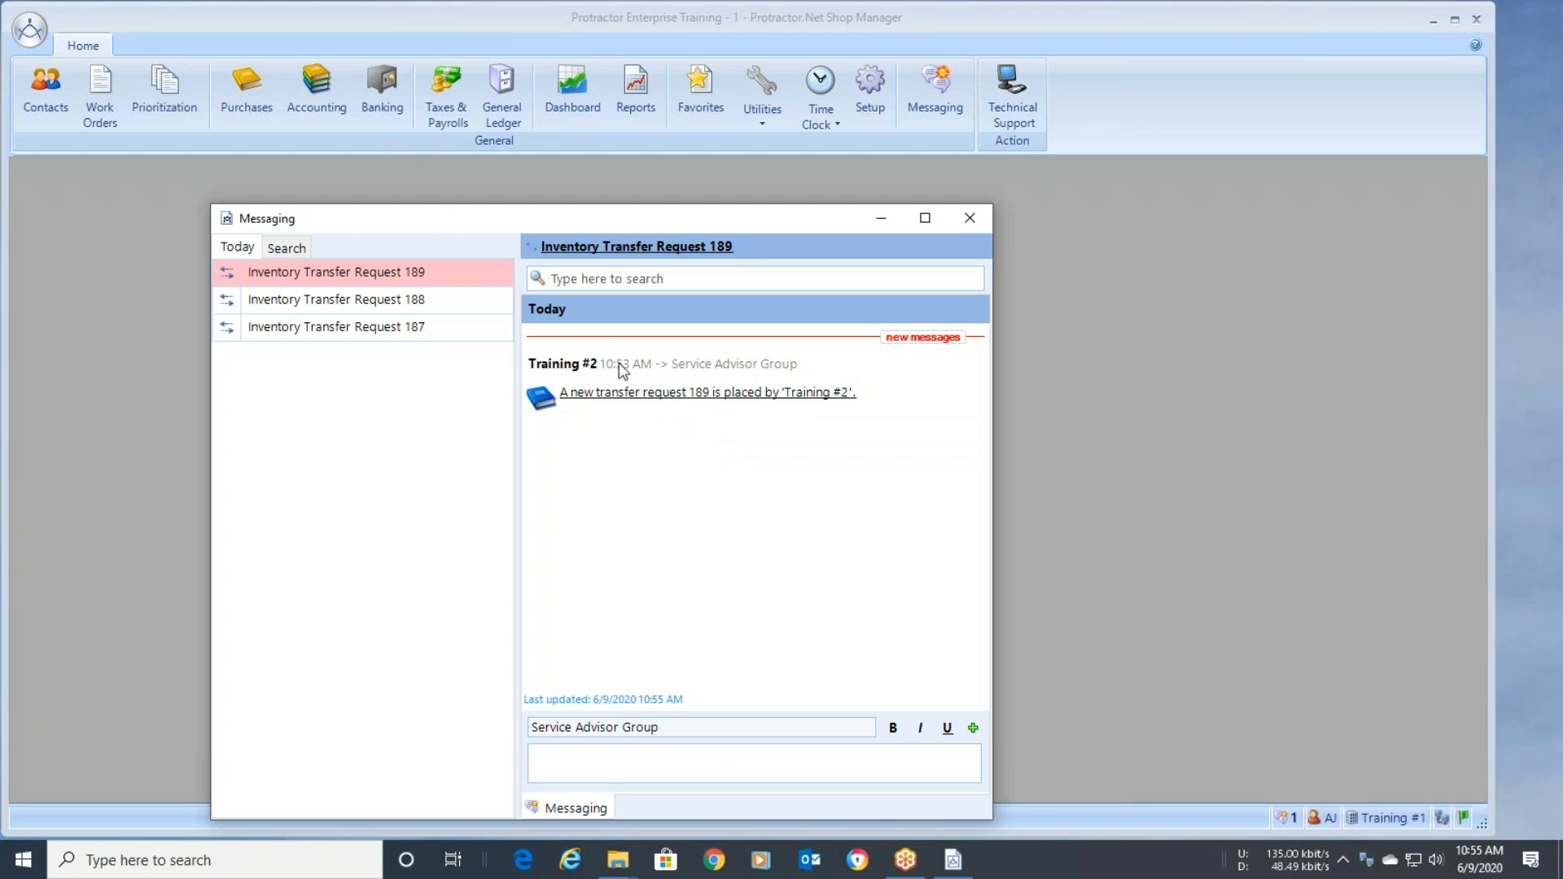
pyautogui.click(697, 394)
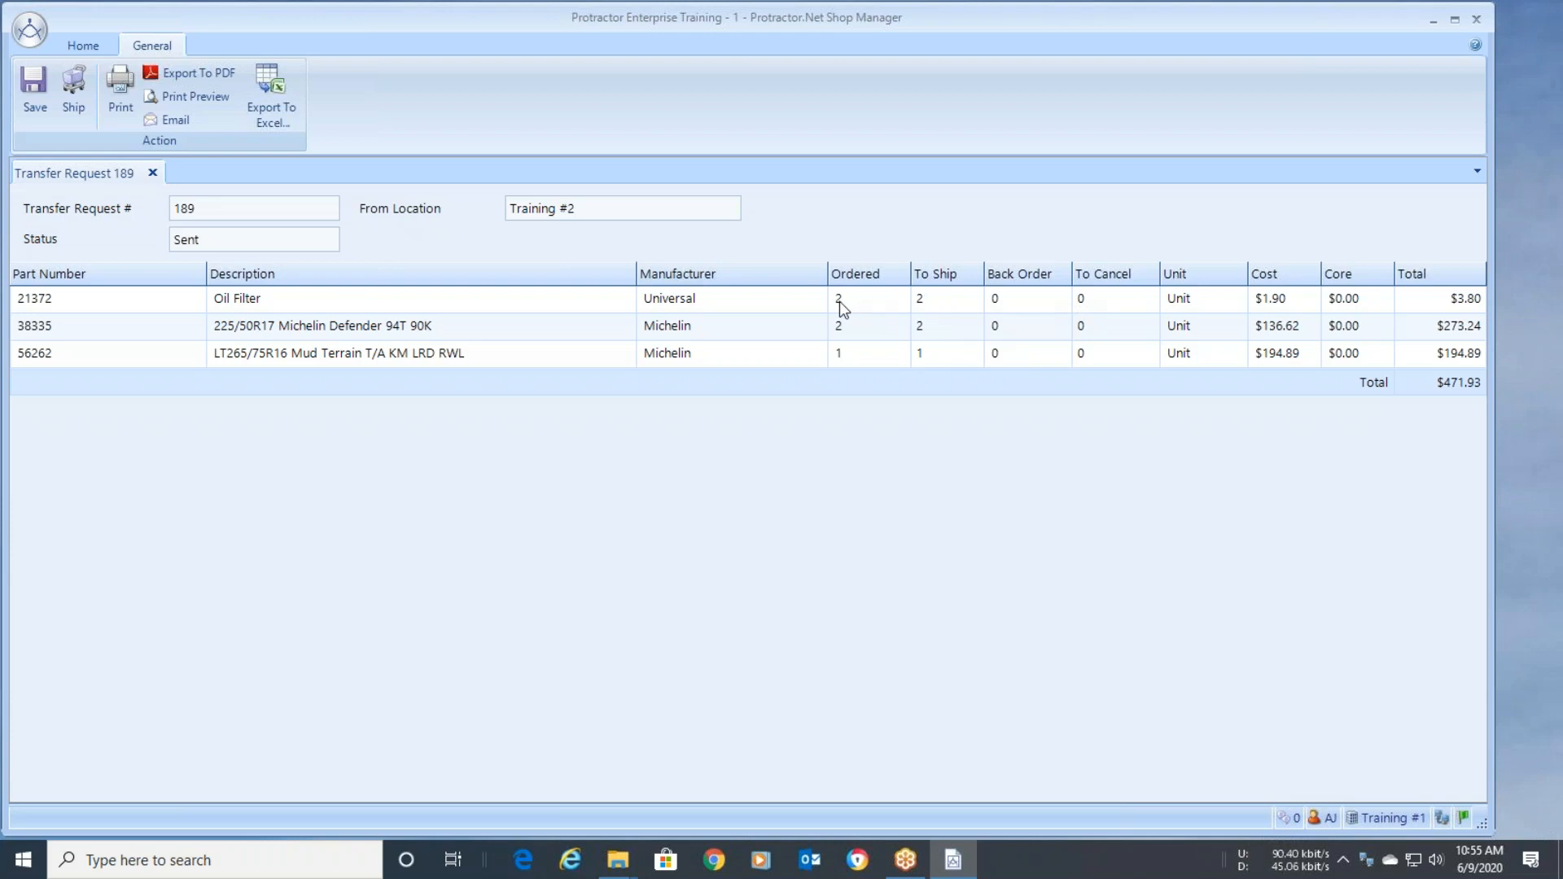
# Set the quantity to cancel for oil filter 21372 to 1 and ship the transfer request to Training #2.
pyautogui.click(1082, 300)
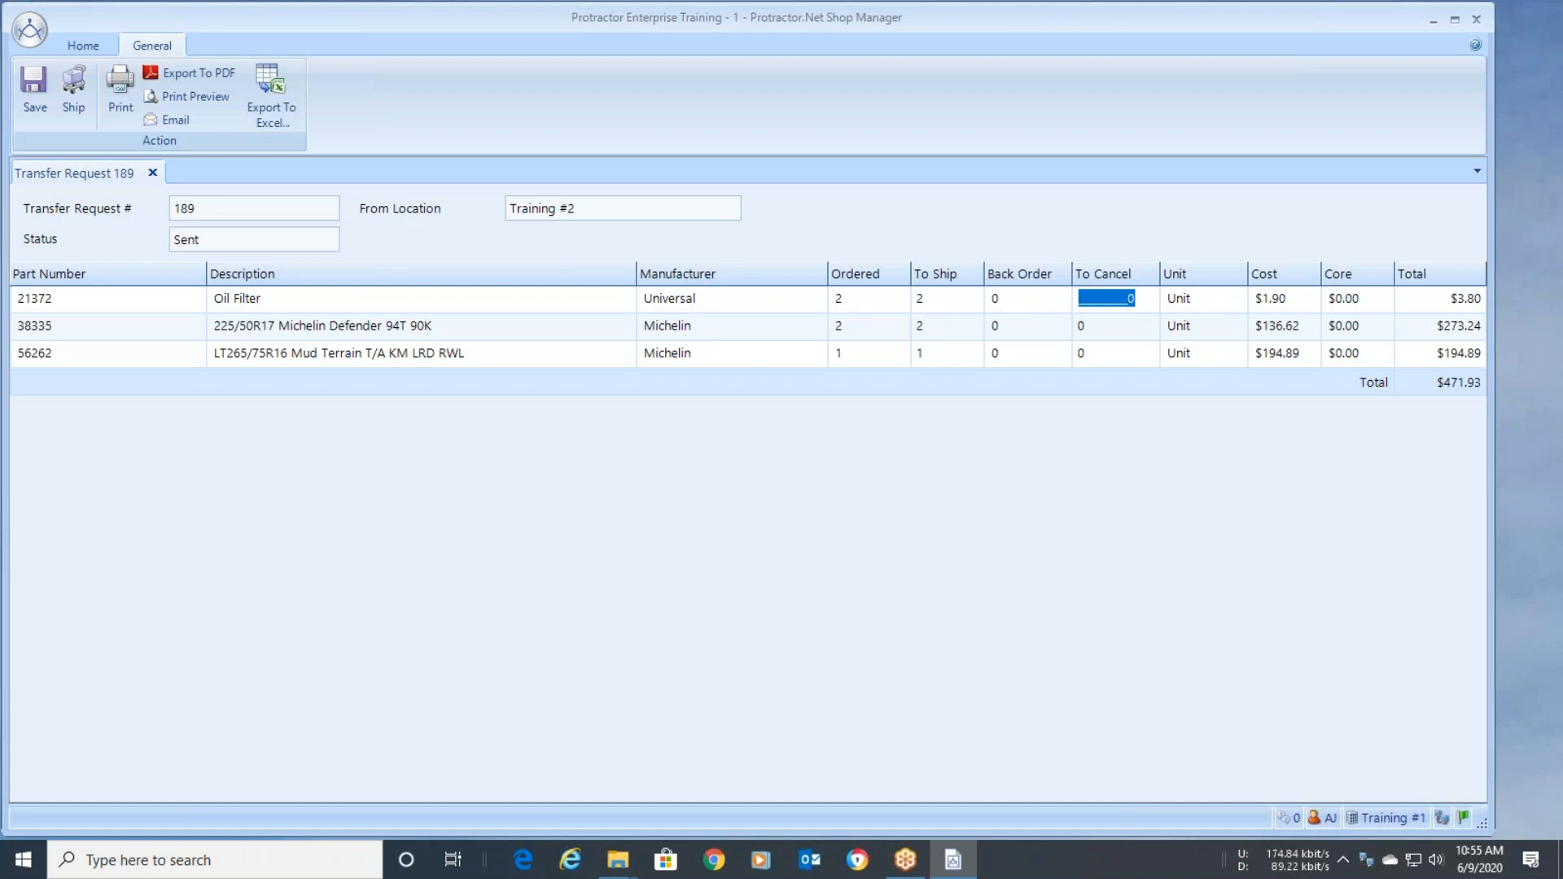
pyautogui.write('1')
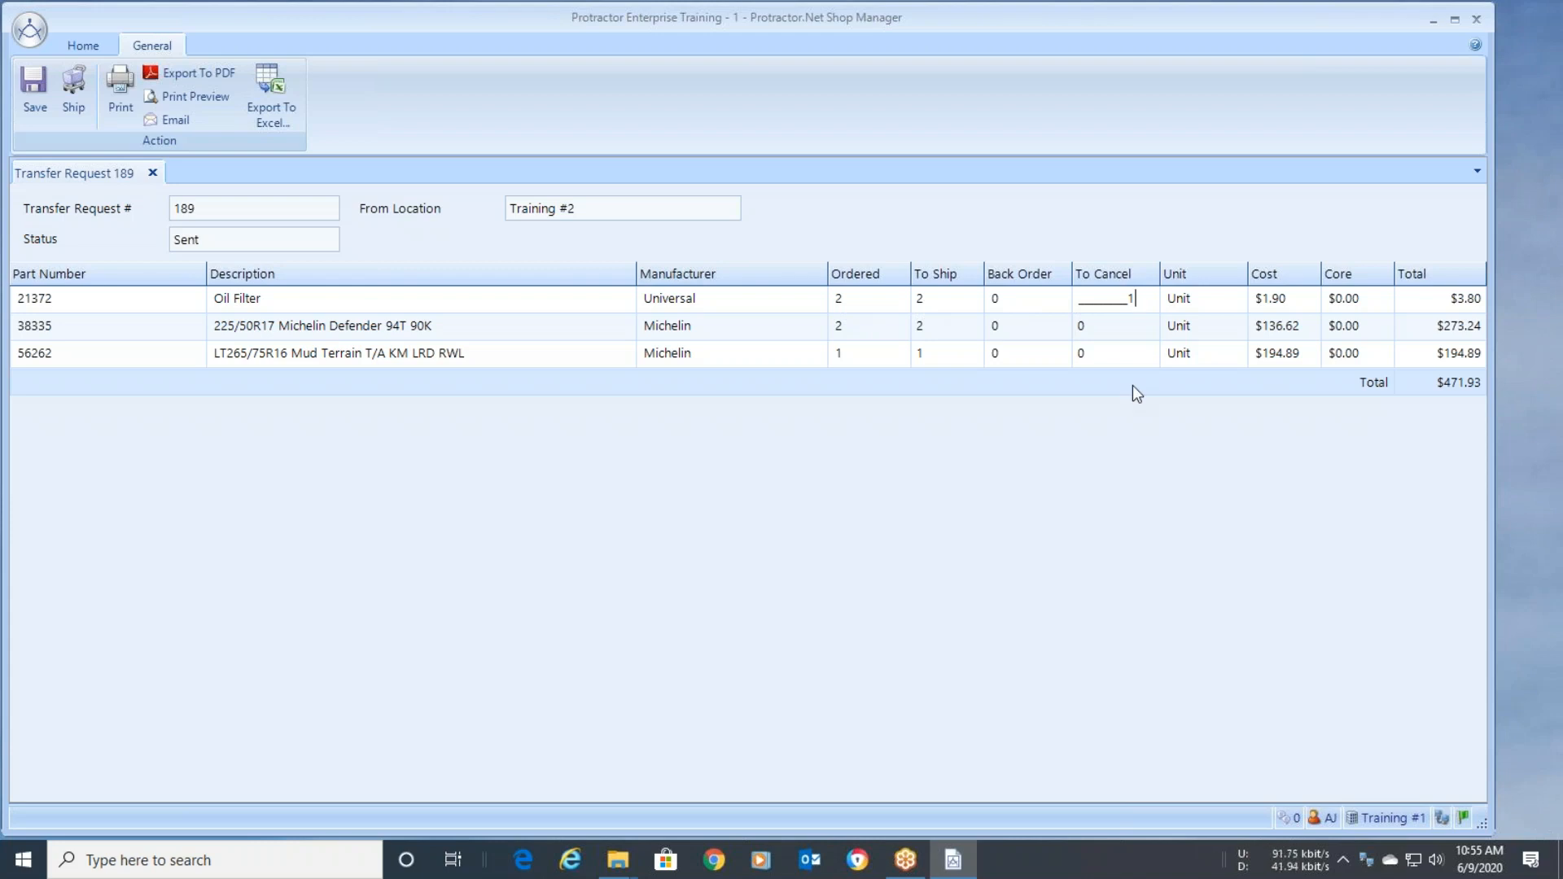
pyautogui.press('Return')
pyautogui.press('Tab')
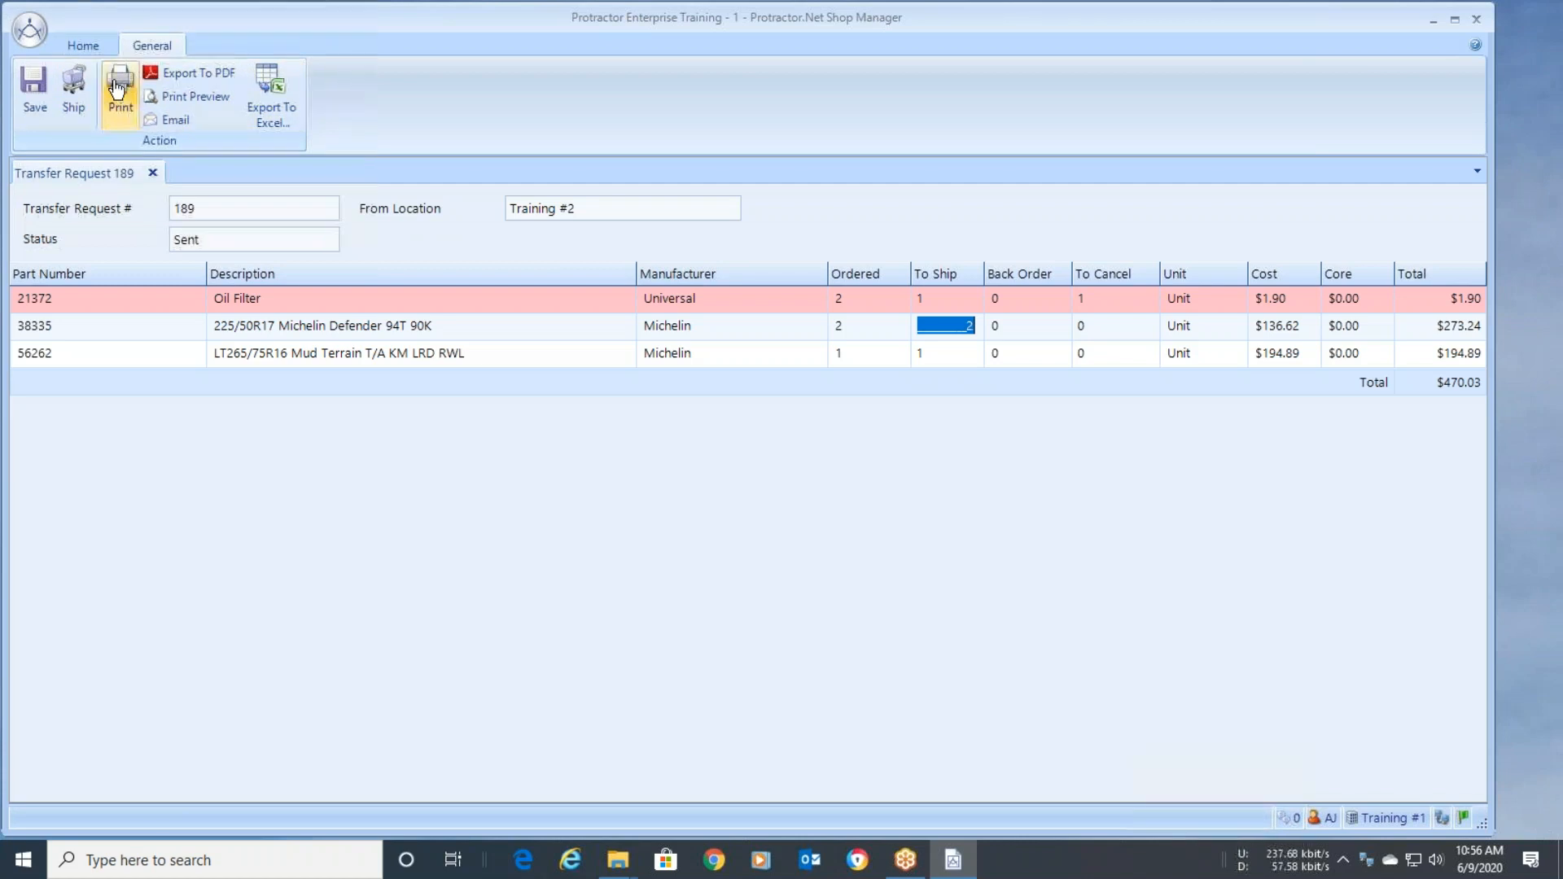
pyautogui.click(73, 87)
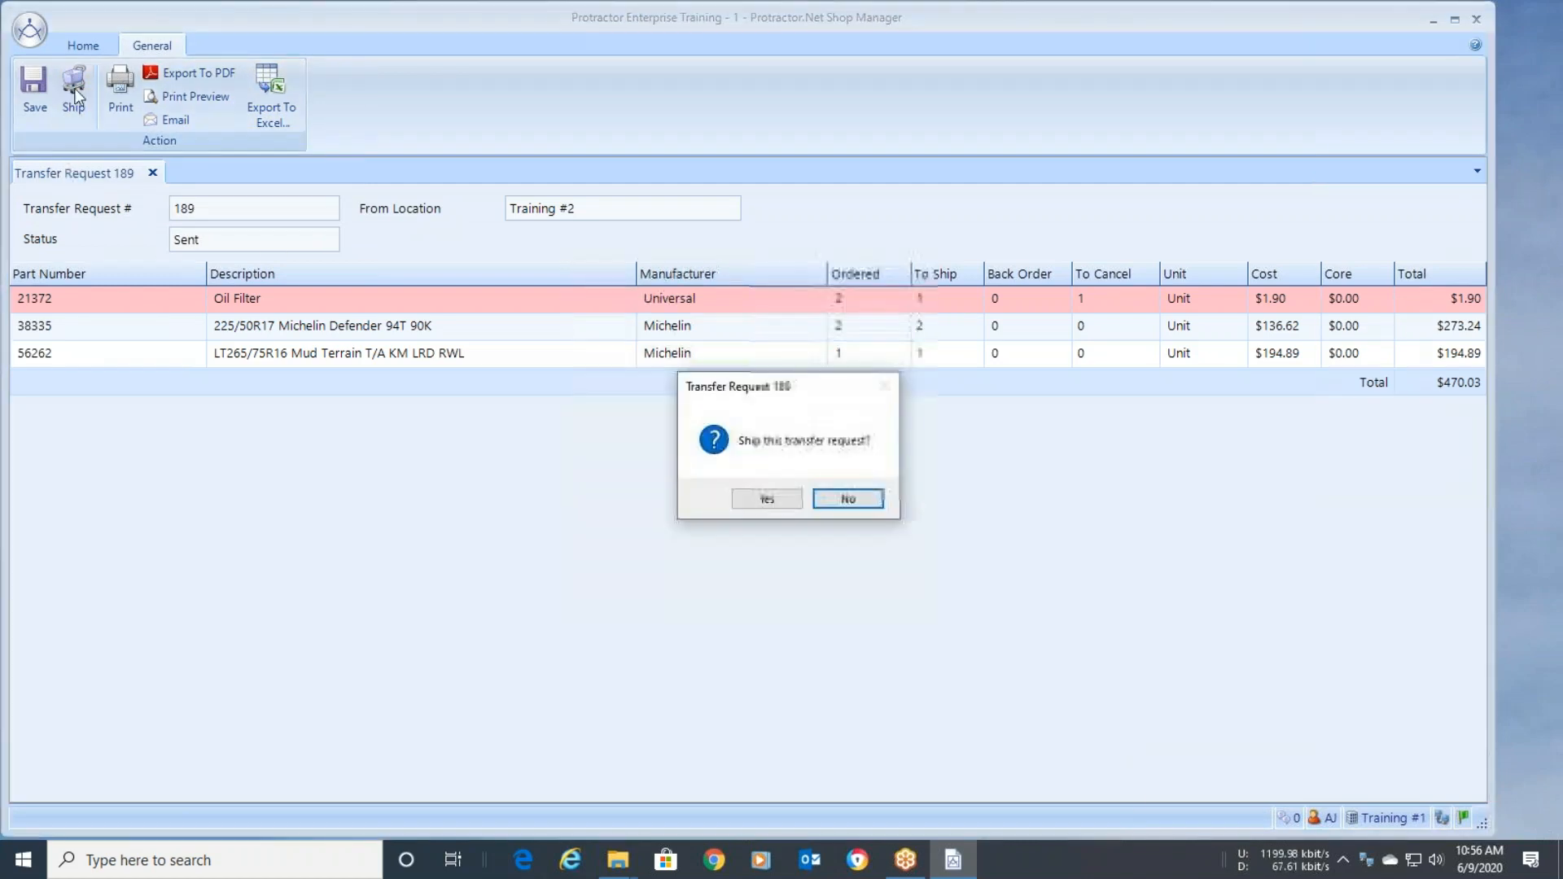
pyautogui.click(767, 503)
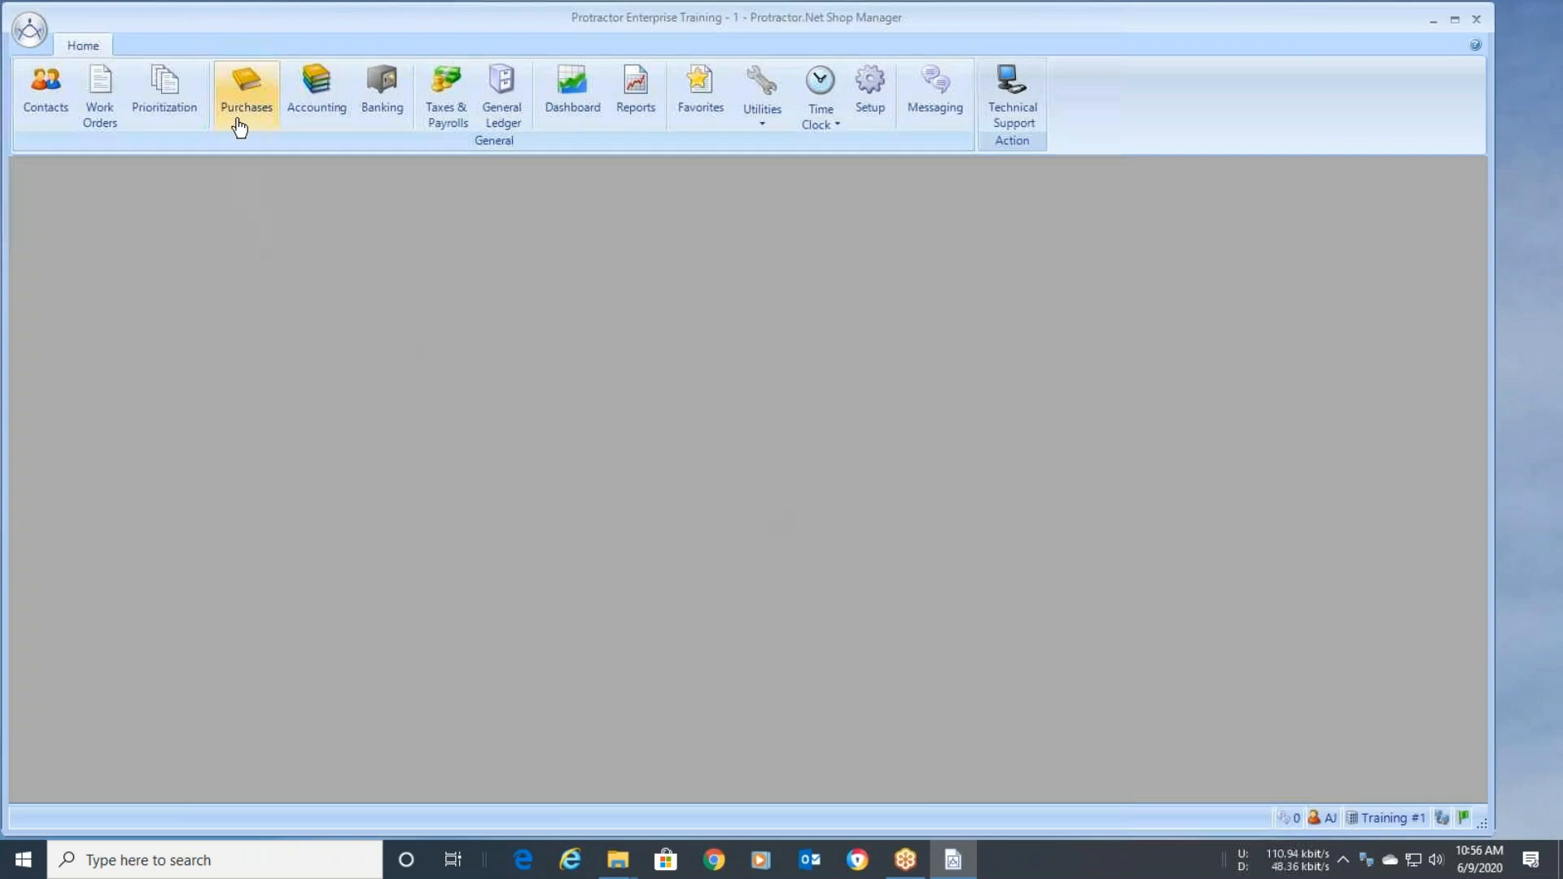
# Search the completed incoming transfer requests, review the line items of the just-shipped request from Training #2, and close it.
pyautogui.click(246, 82)
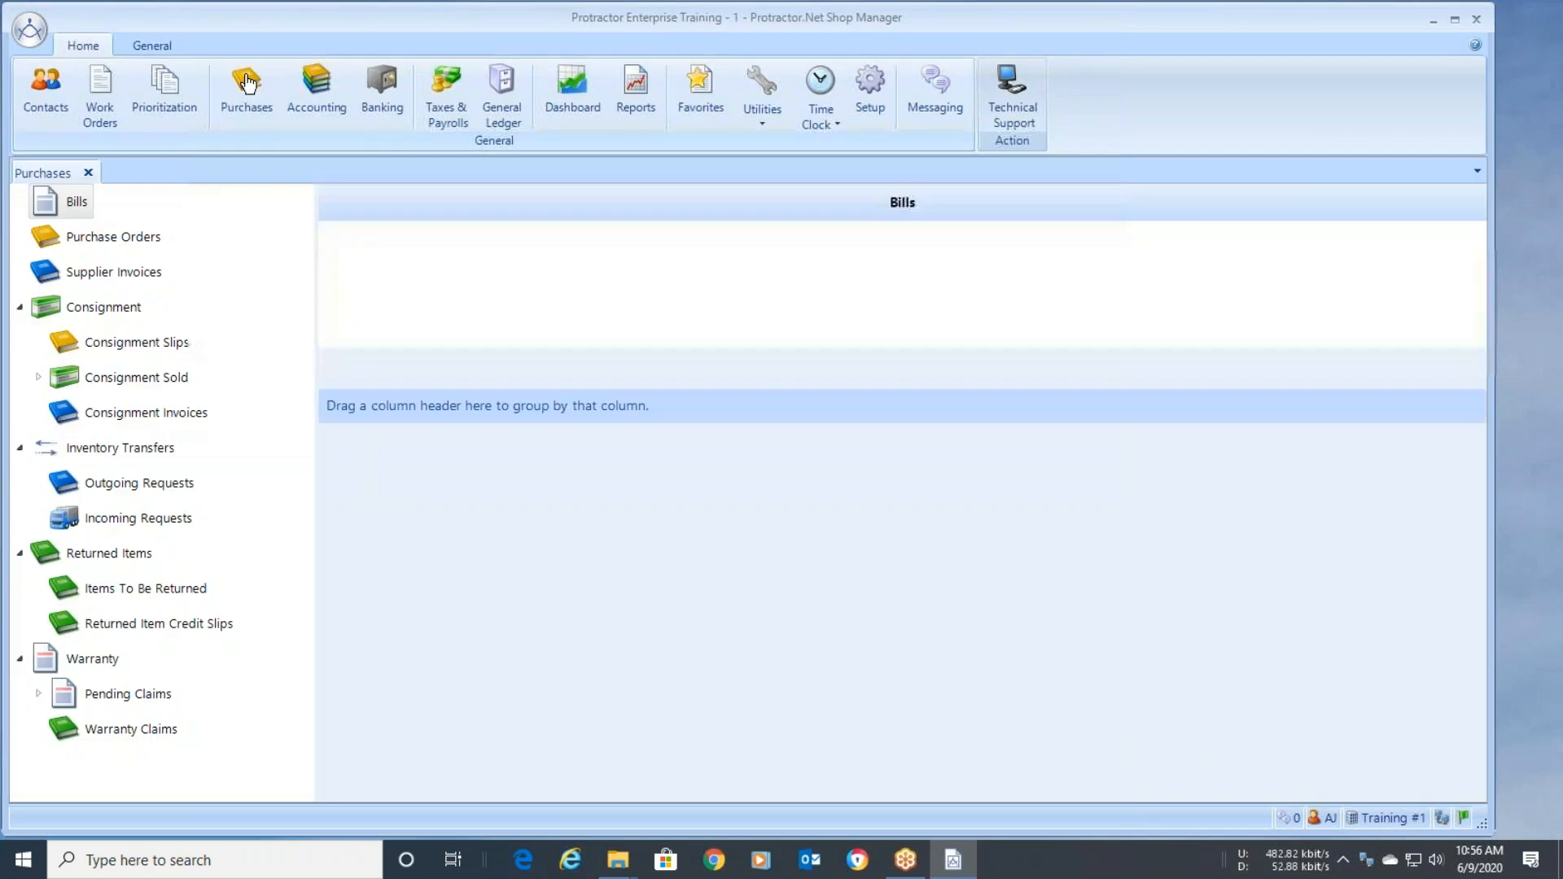
pyautogui.click(159, 526)
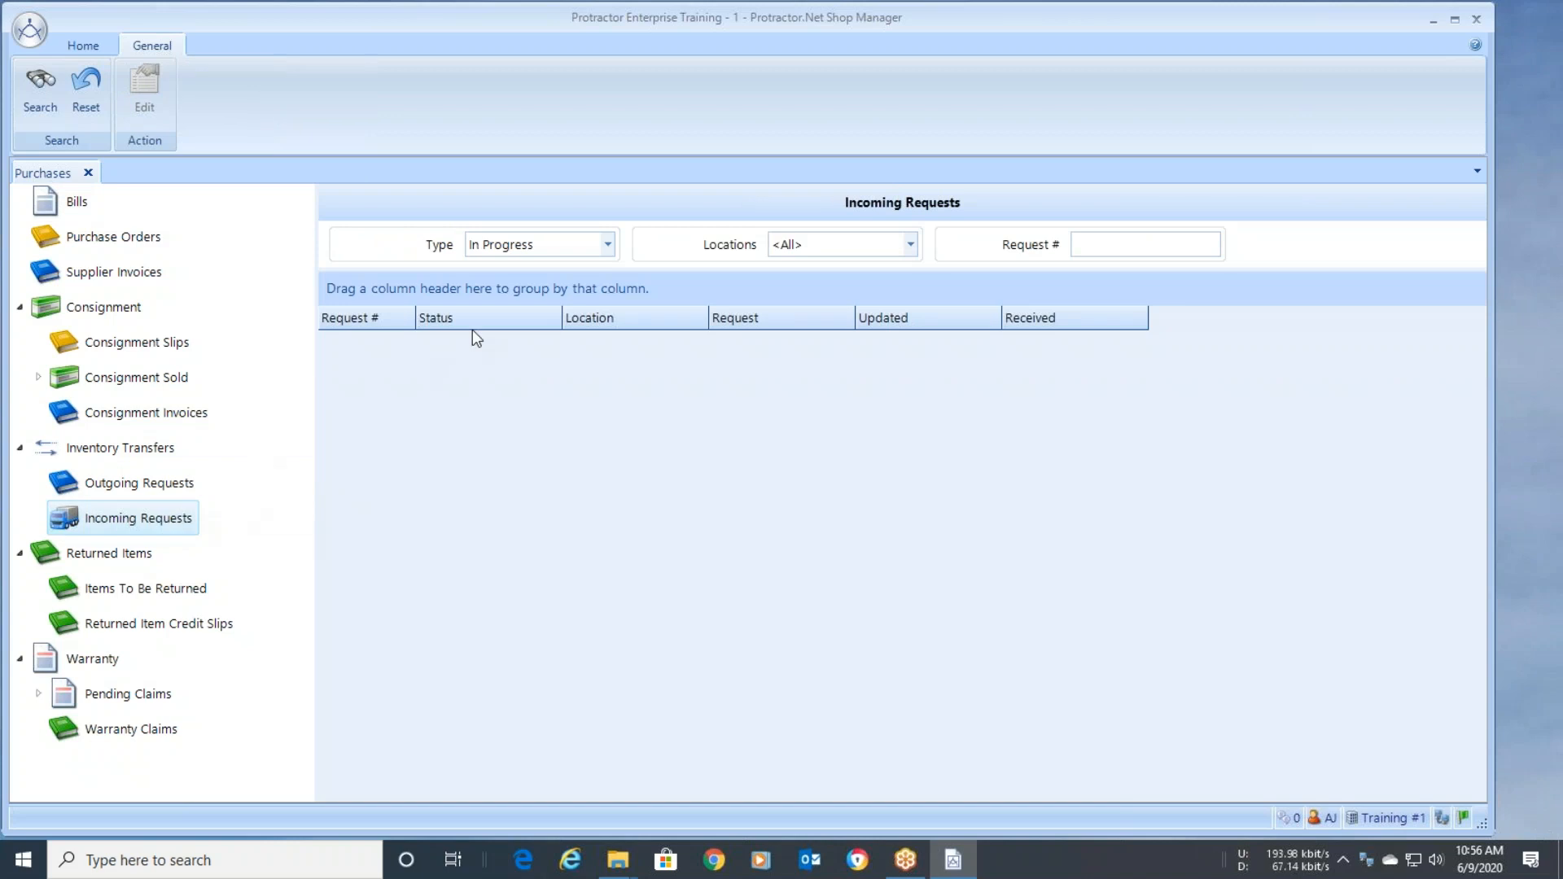
pyautogui.click(606, 245)
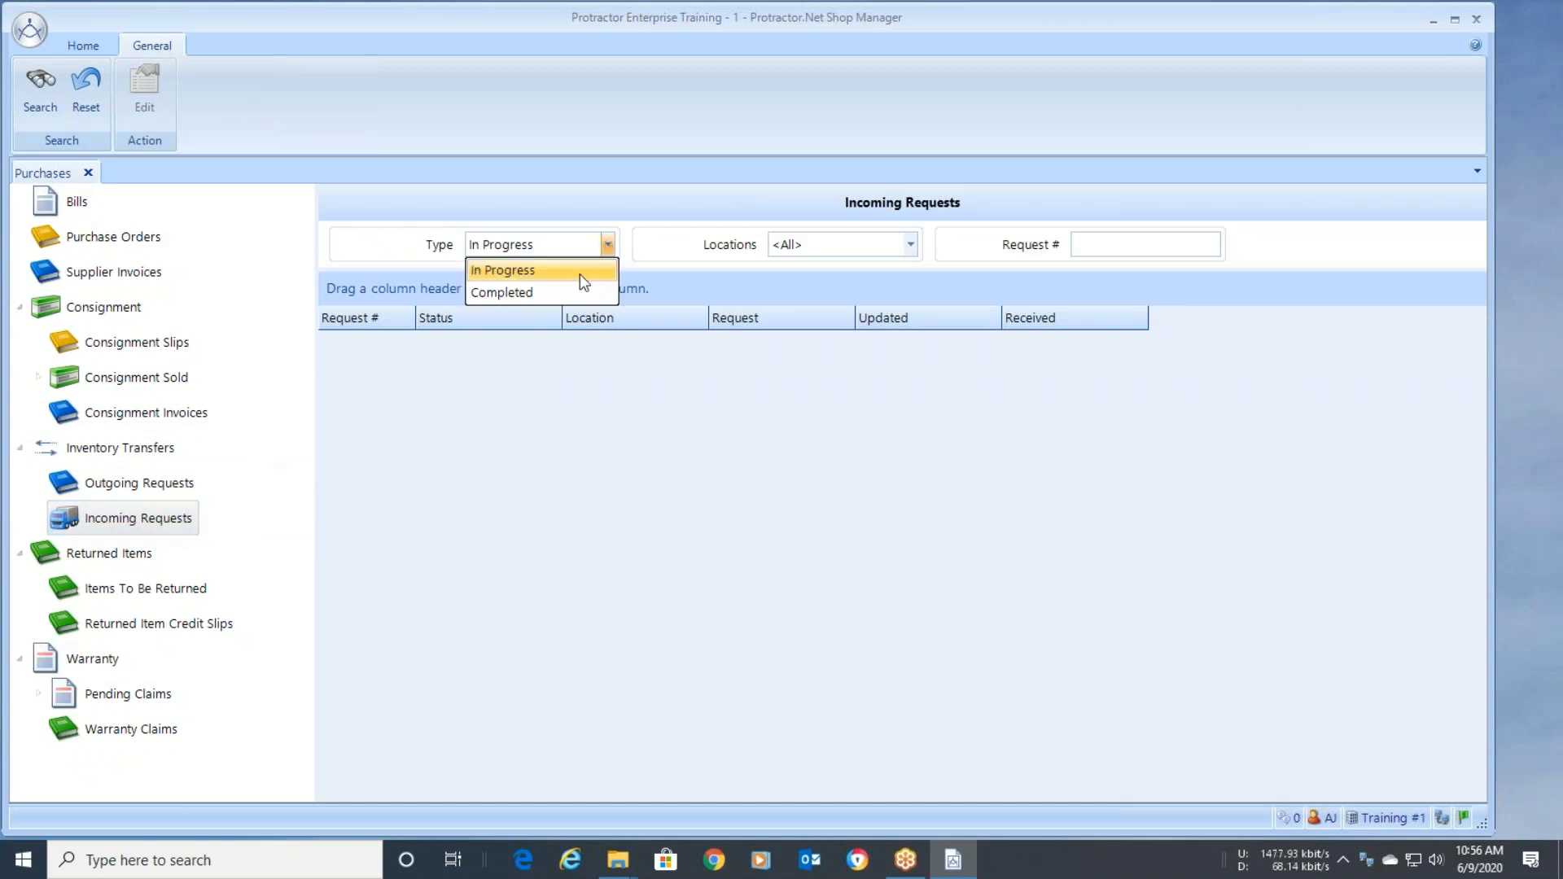
pyautogui.click(50, 113)
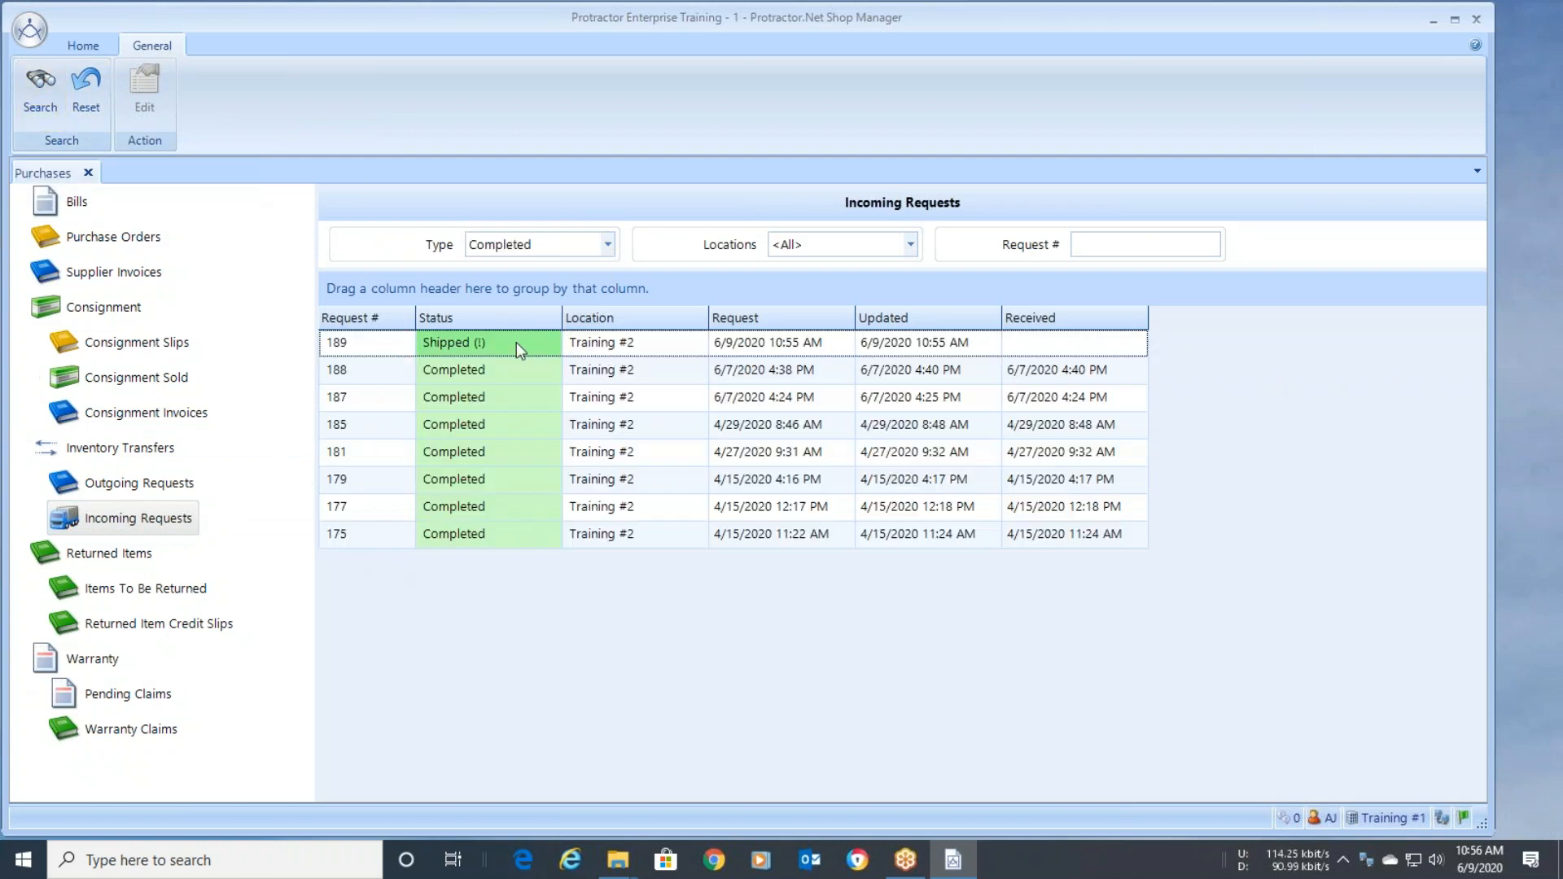
pyautogui.moveTo(428, 345)
pyautogui.doubleClick(634, 349)
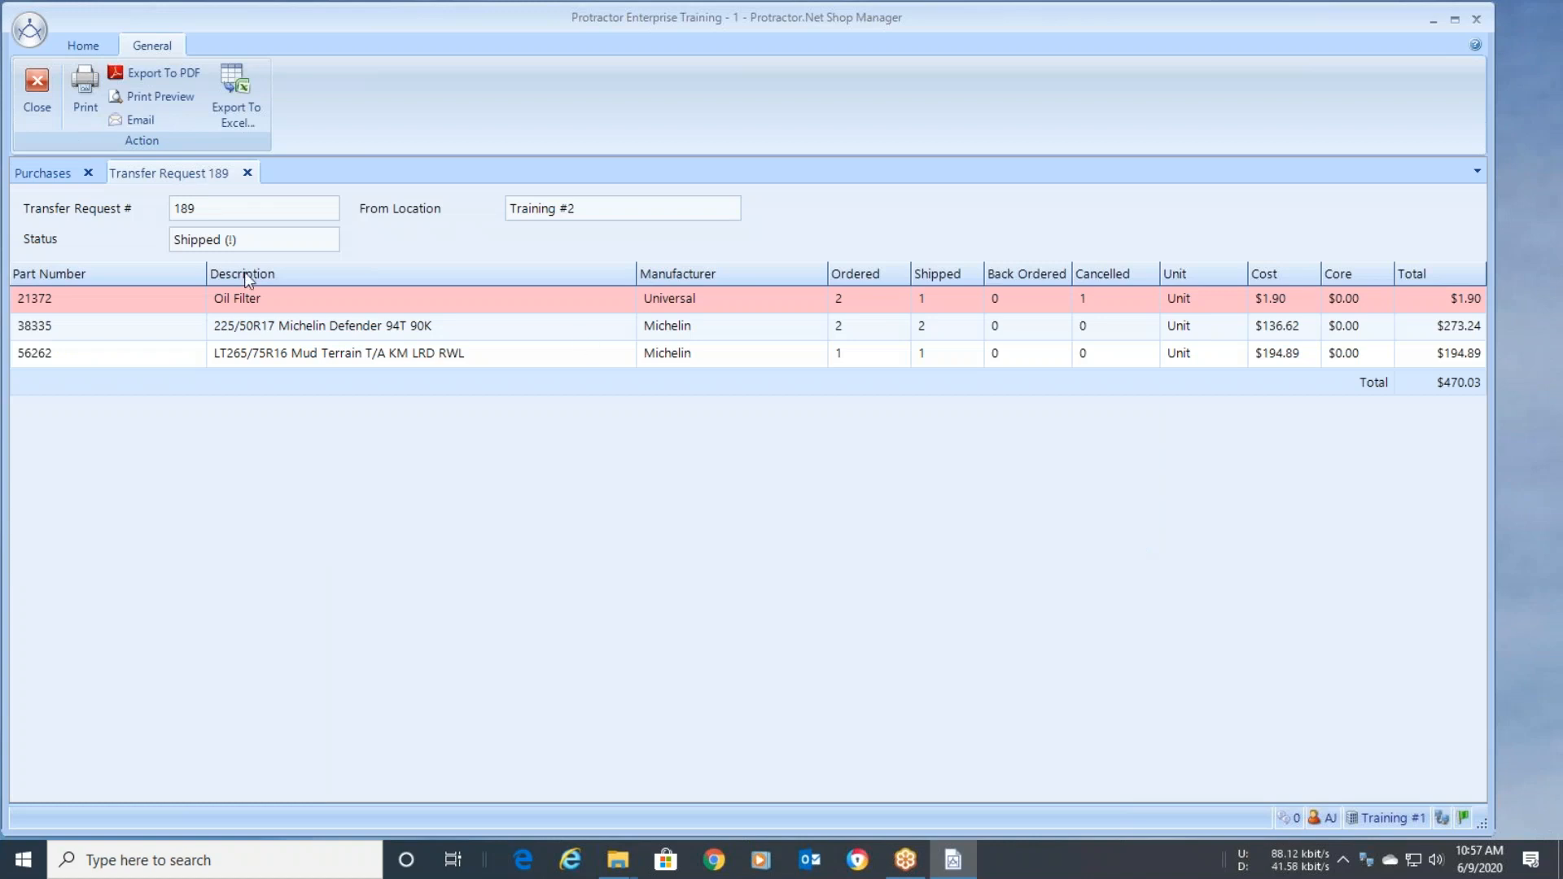
pyautogui.moveTo(217, 252)
pyautogui.click(247, 173)
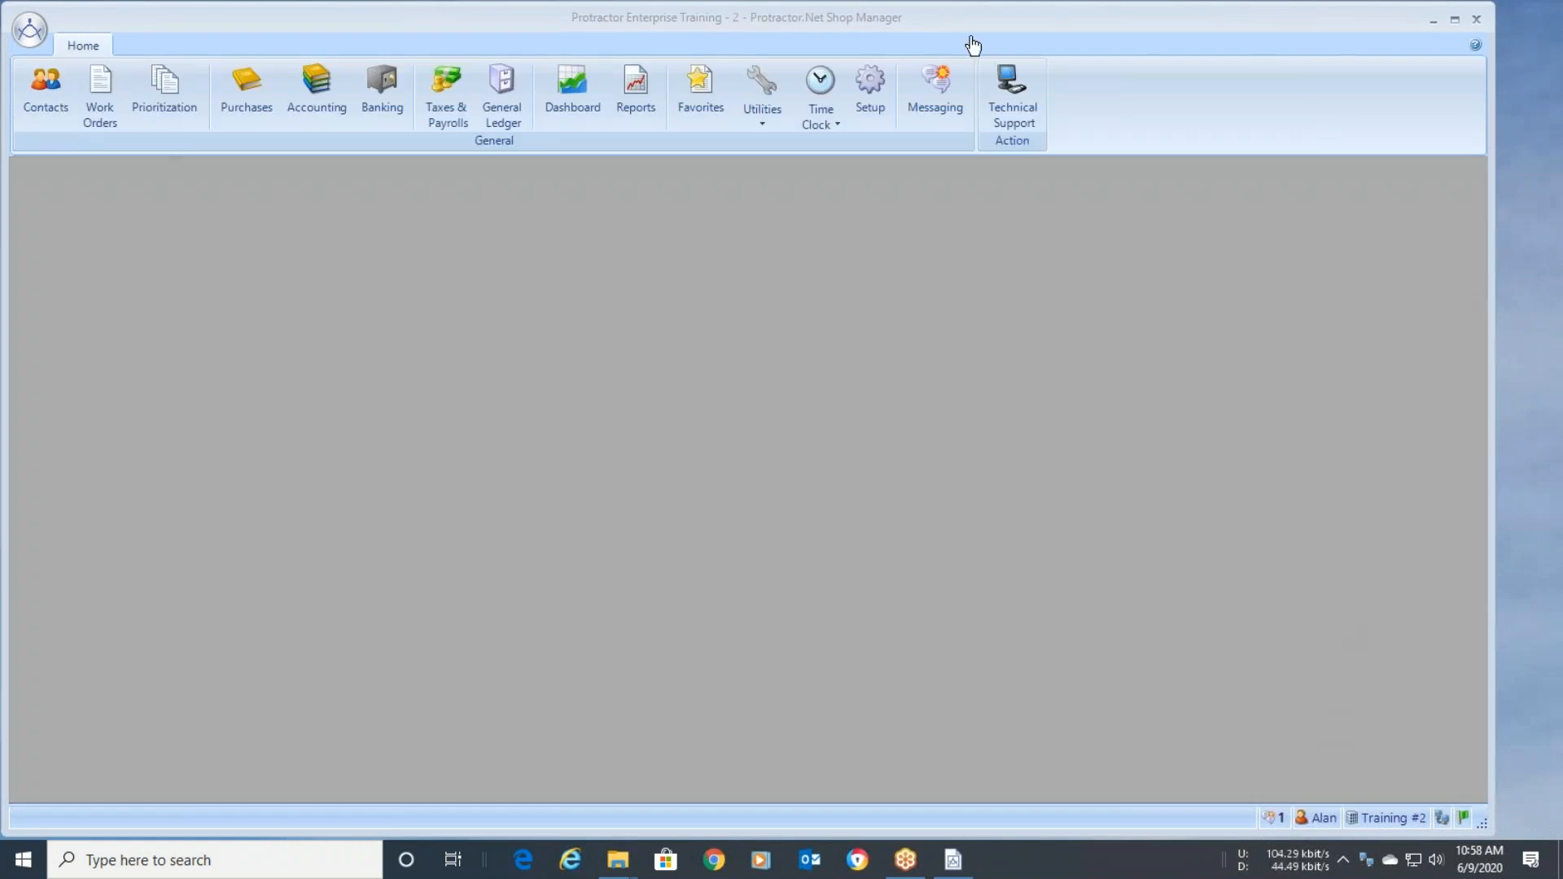
# In the Training #2 shop window, check the shipment message and open the shipped request from the in-progress outgoing transfer requests.
pyautogui.click(941, 88)
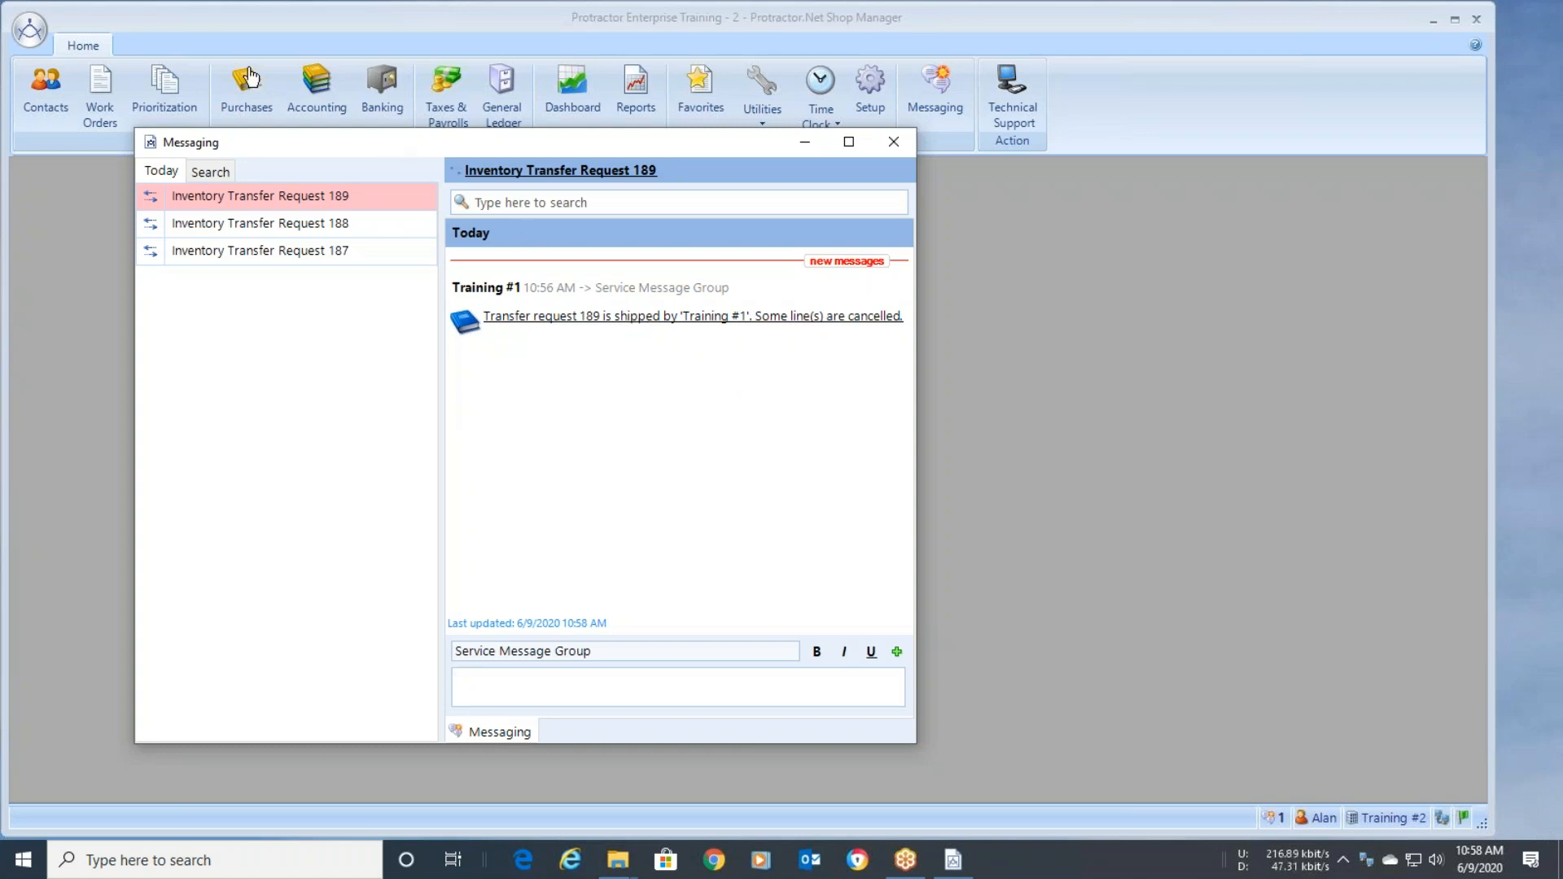
pyautogui.click(895, 143)
pyautogui.click(243, 95)
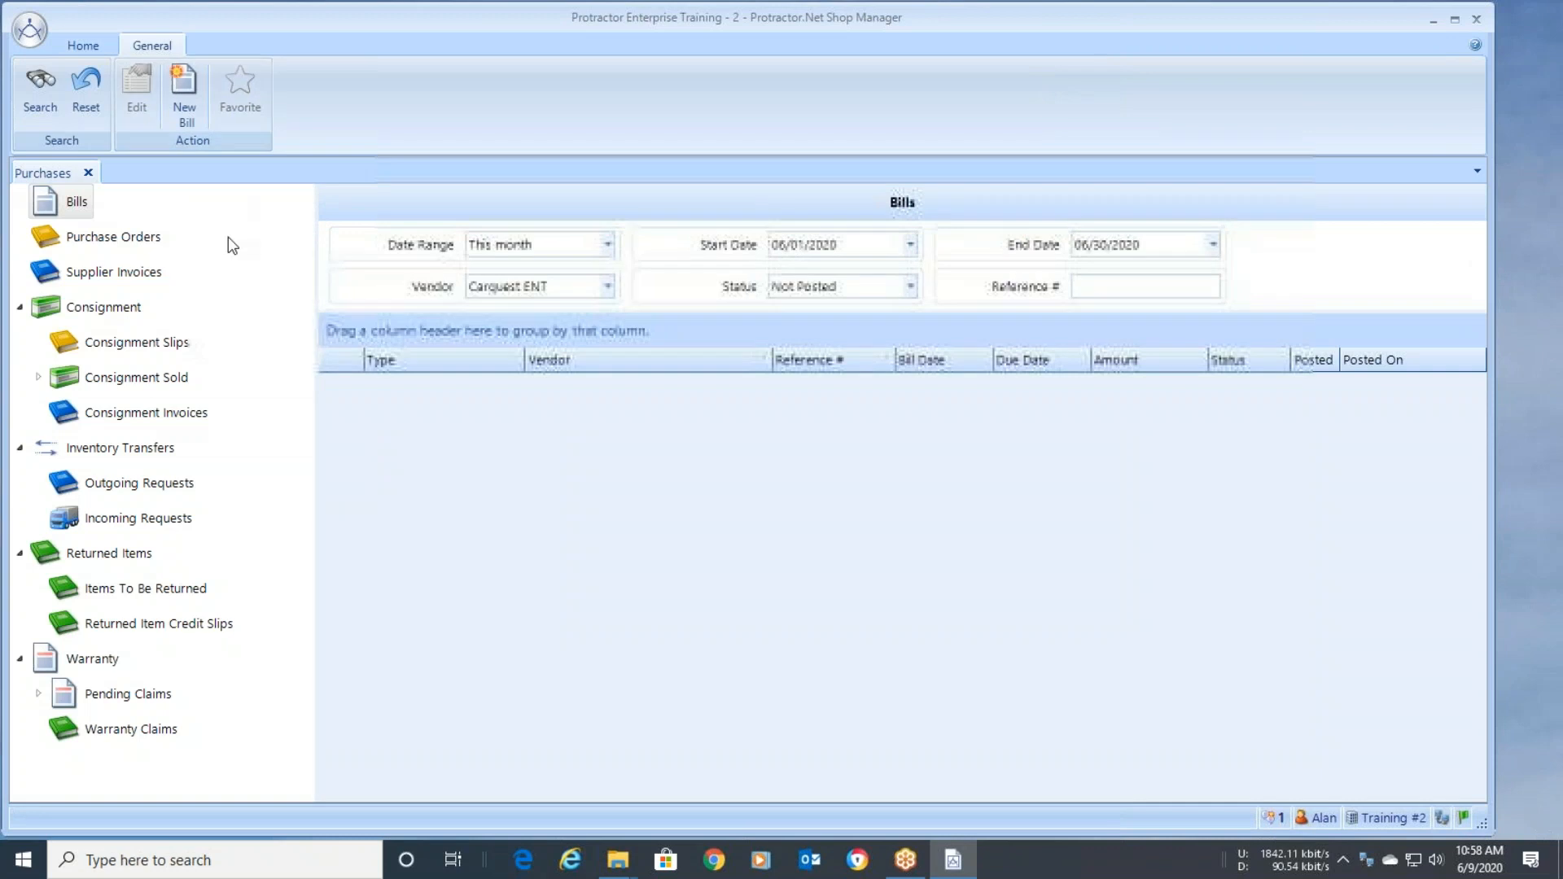
pyautogui.click(173, 487)
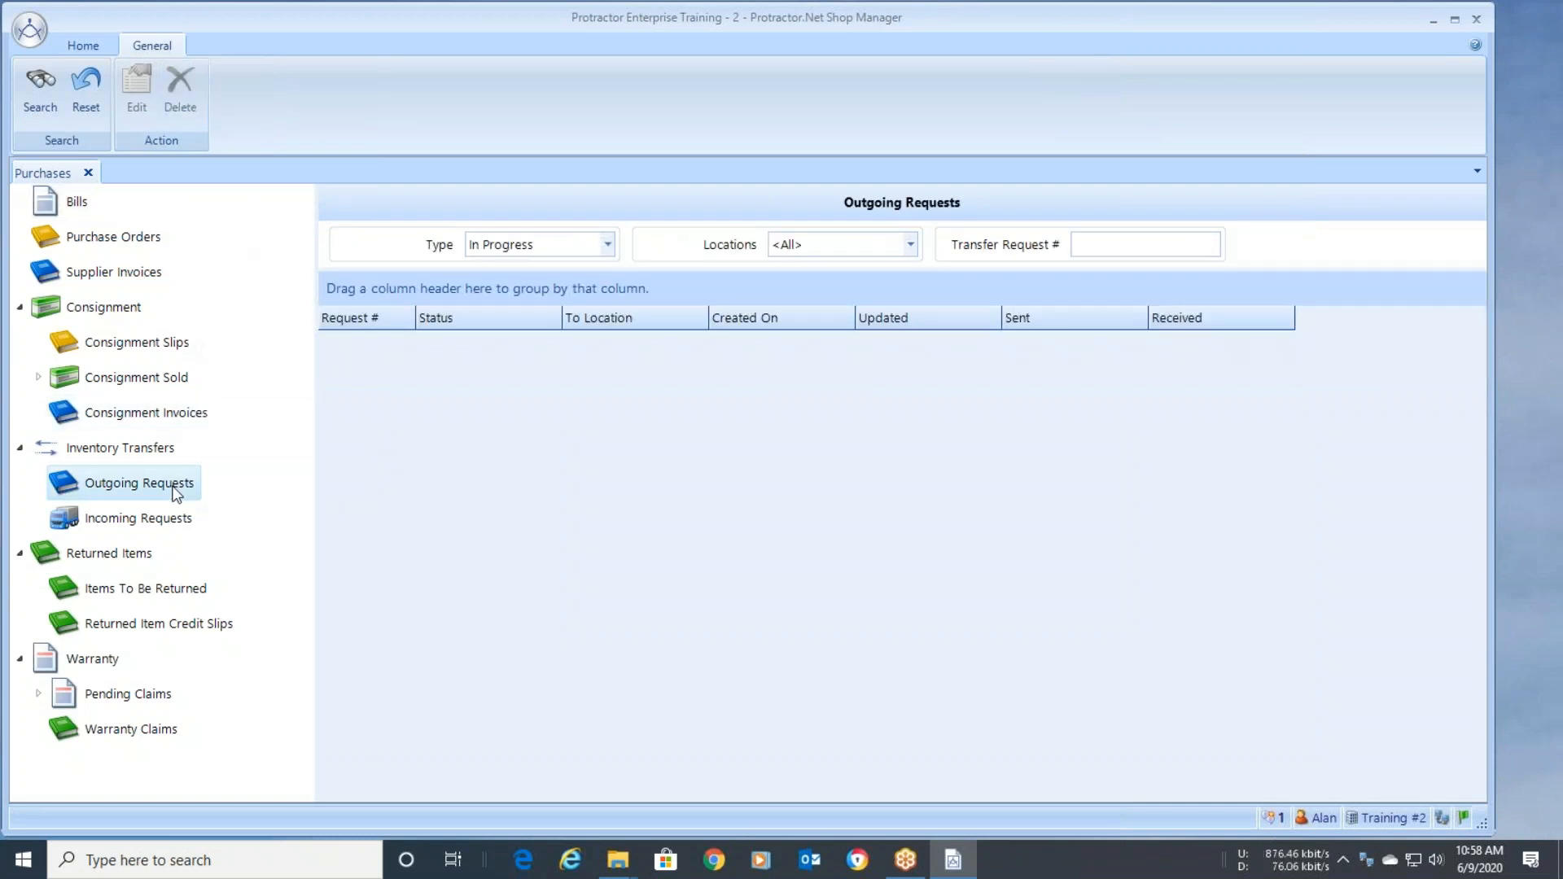
pyautogui.click(42, 94)
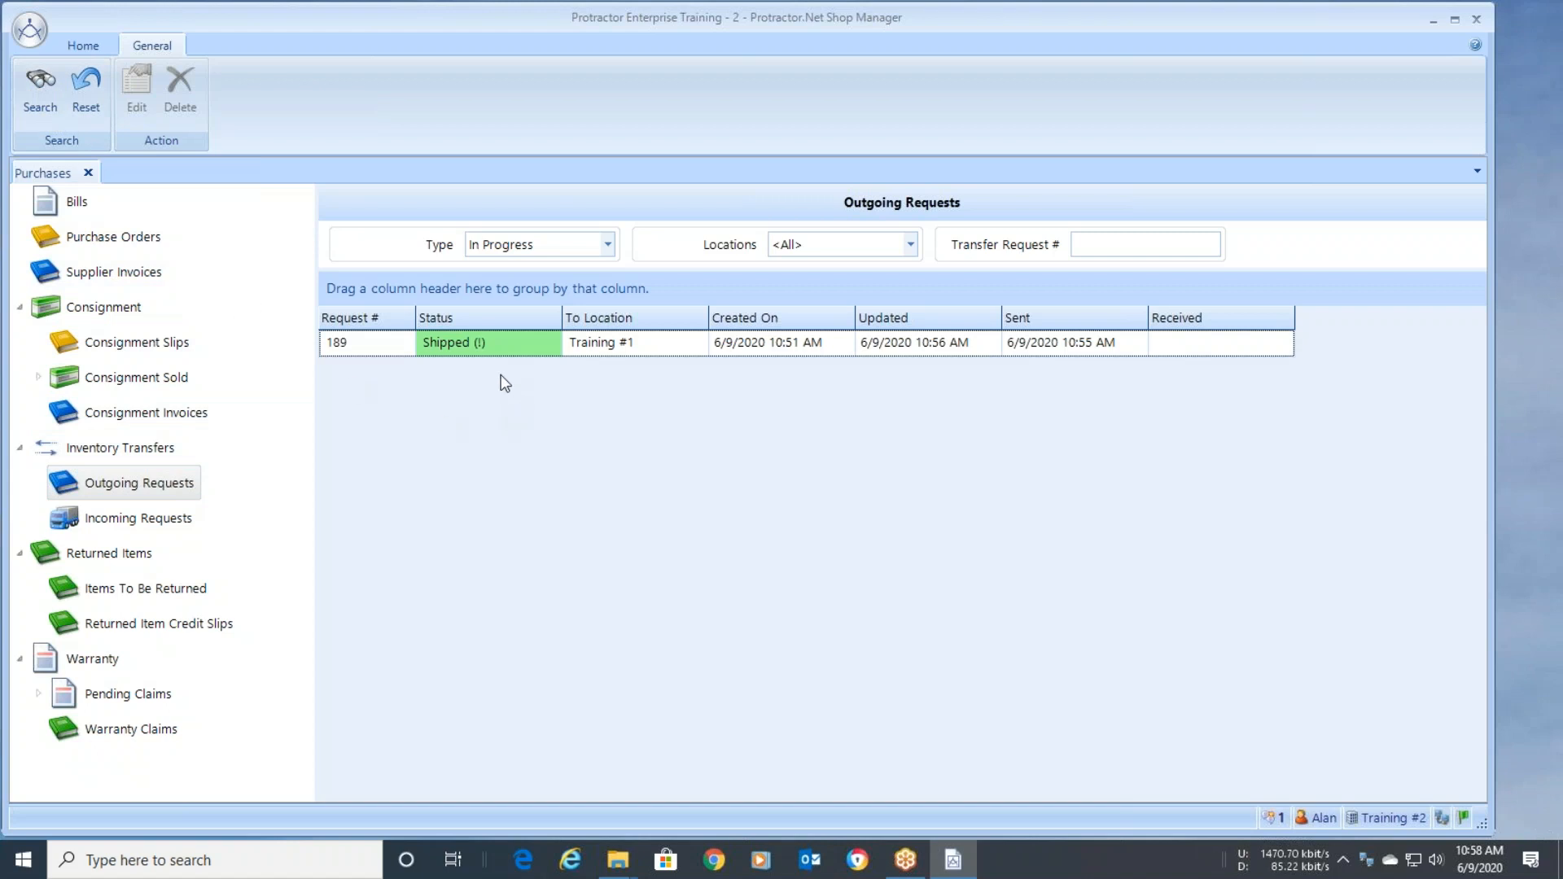
pyautogui.doubleClick(766, 342)
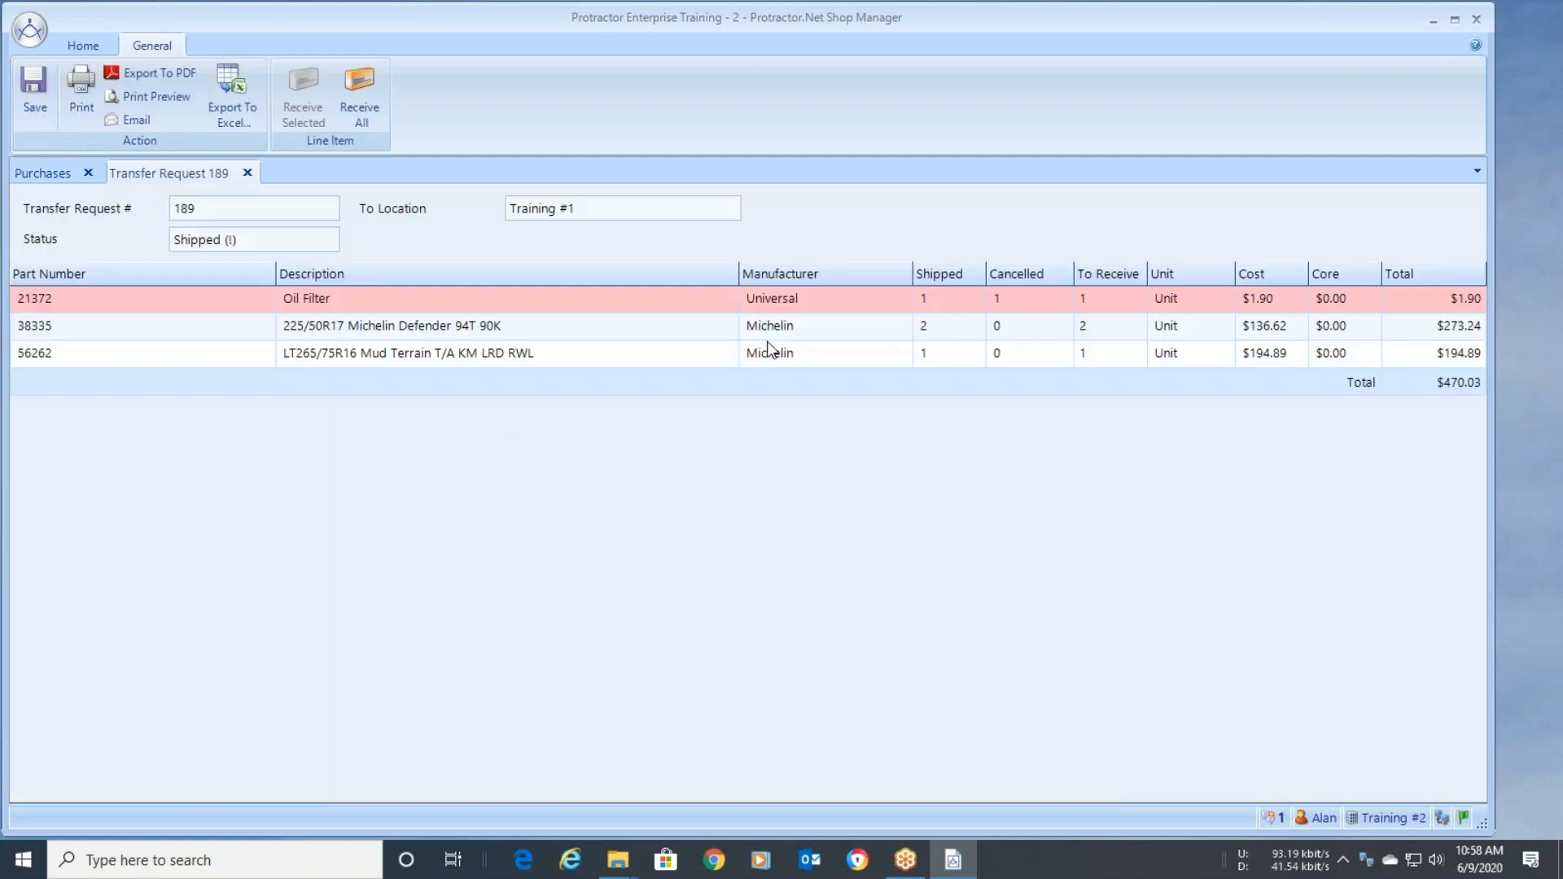
# Receive all items on the shipped transfer request from Training #1.
pyautogui.click(361, 108)
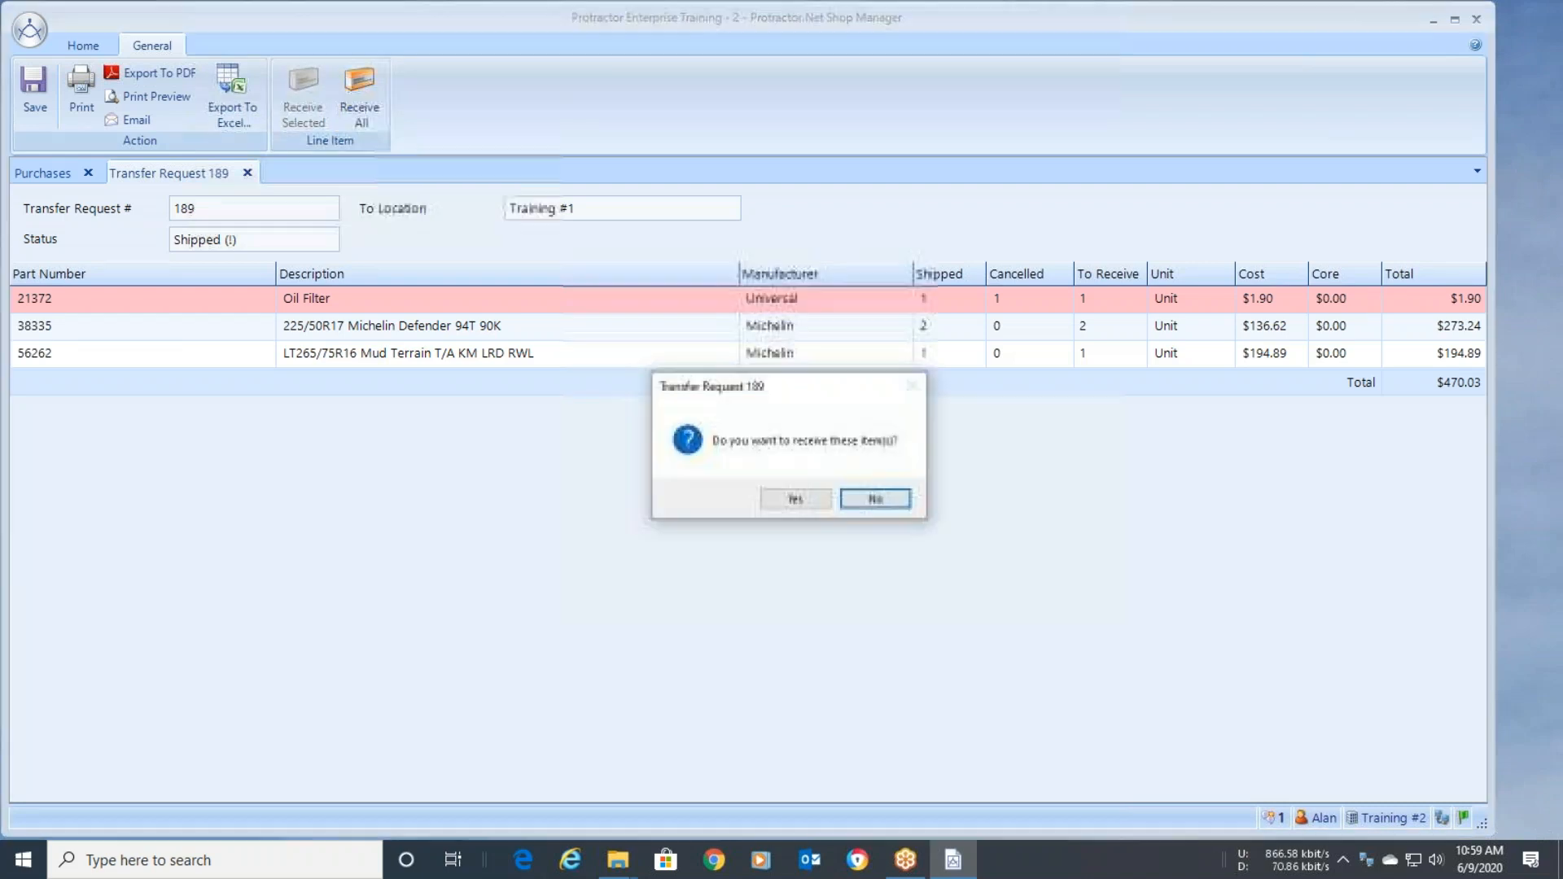
pyautogui.click(793, 500)
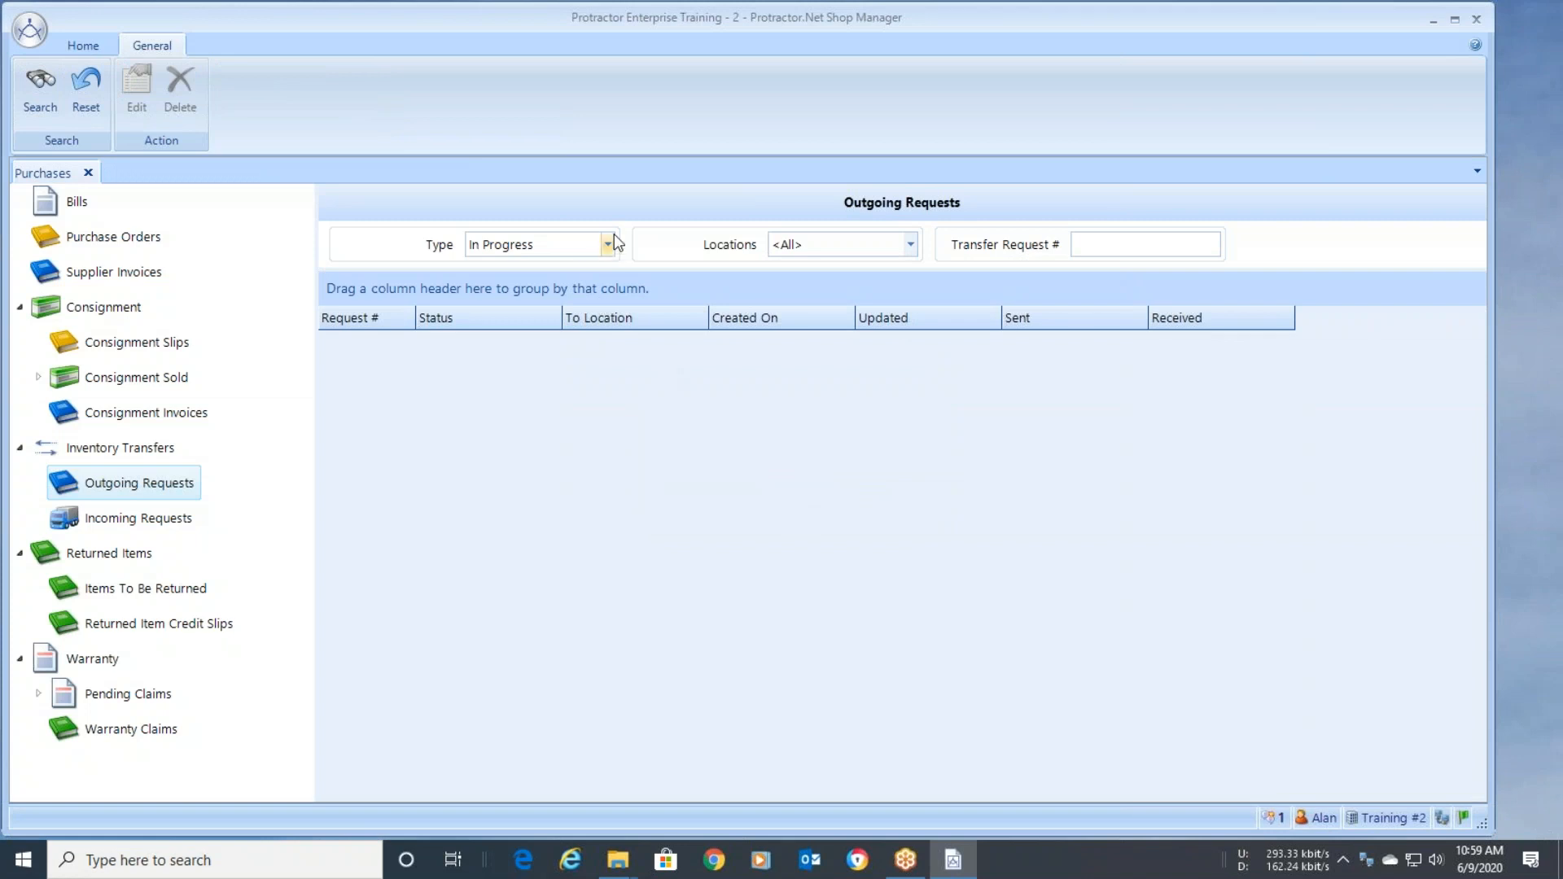
# Search the outgoing transfer requests with the type set to Completed to check the received request.
pyautogui.click(604, 245)
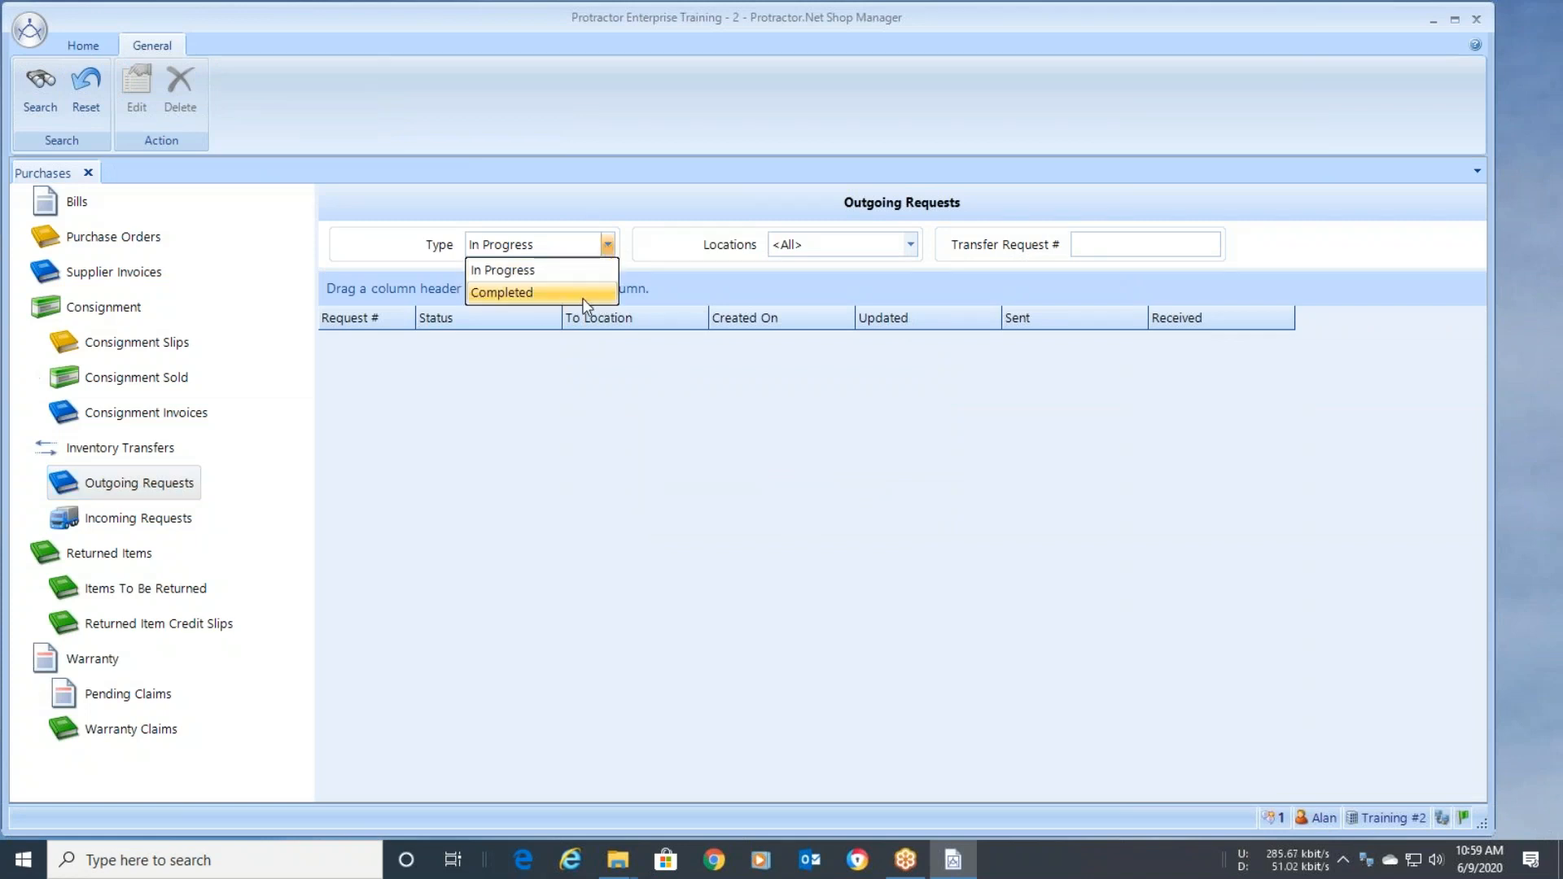
pyautogui.click(583, 293)
pyautogui.click(37, 90)
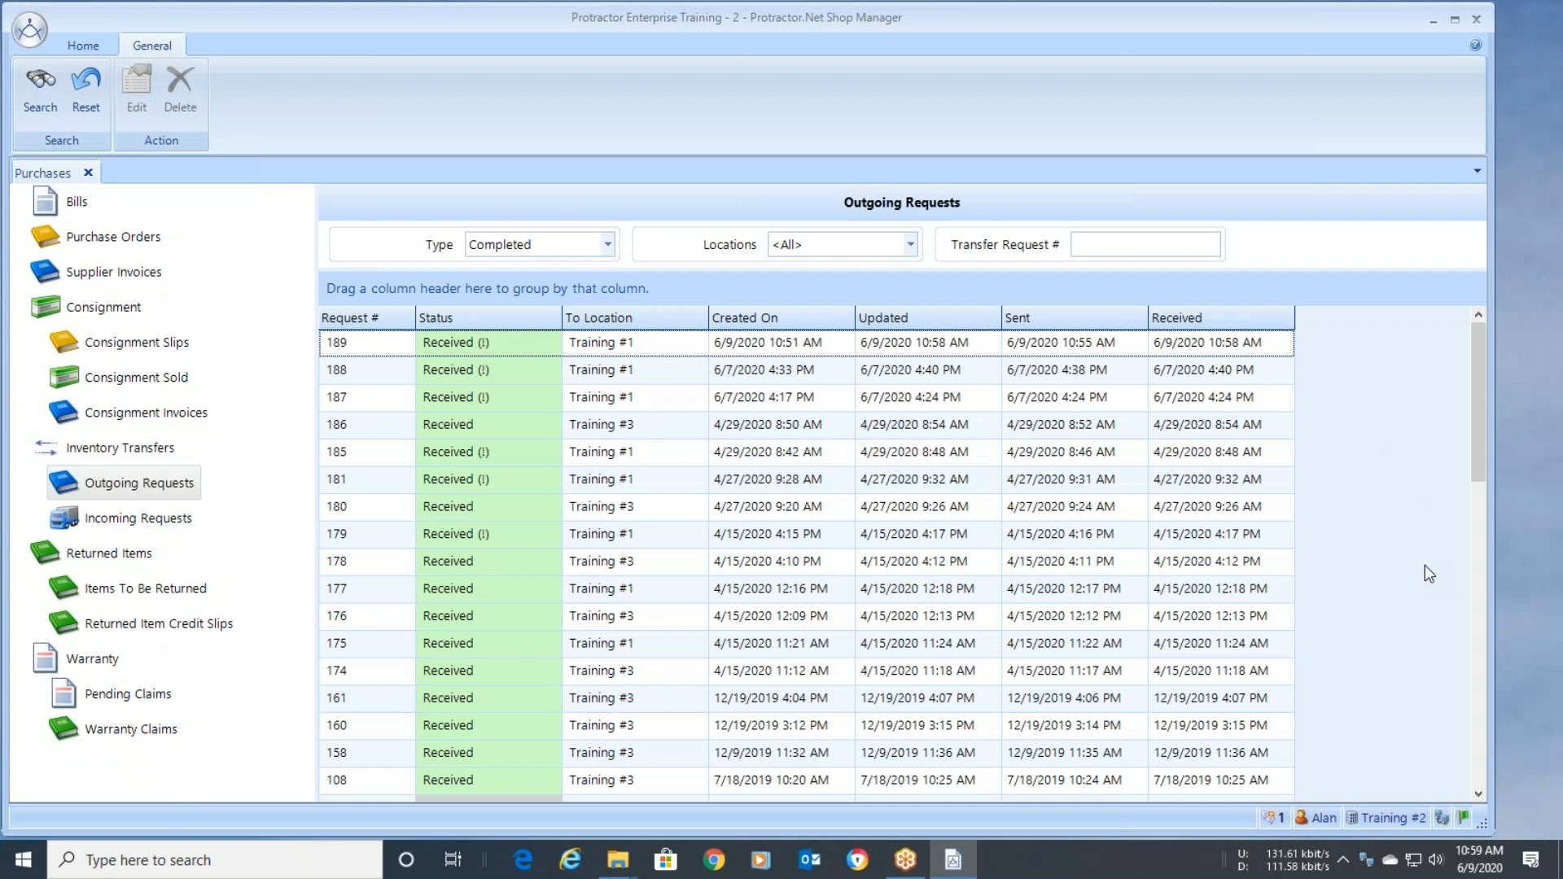
pyautogui.click(1543, 642)
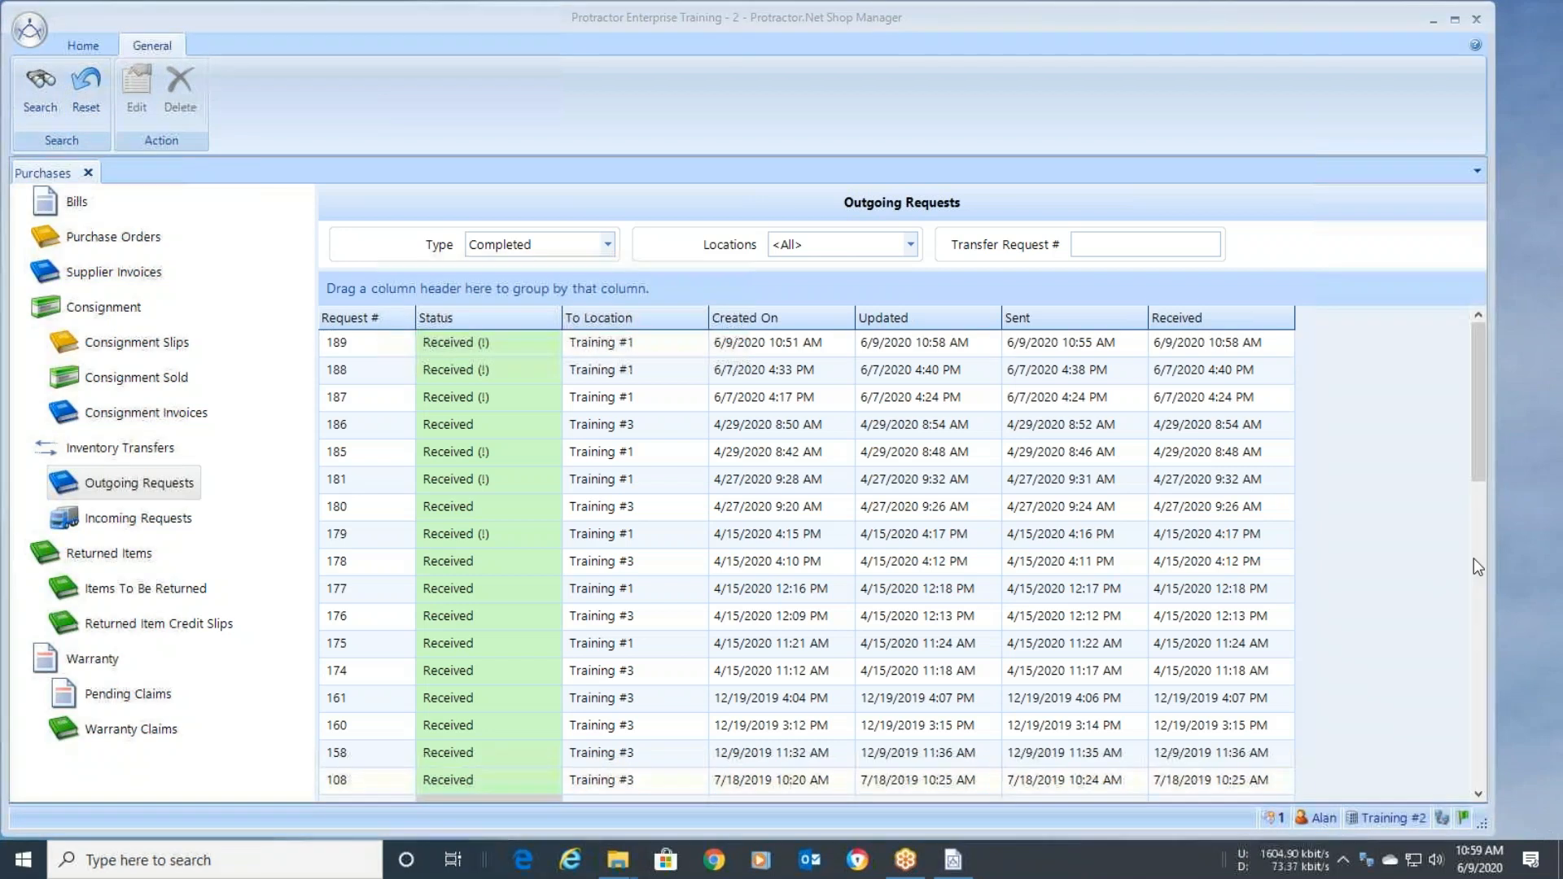